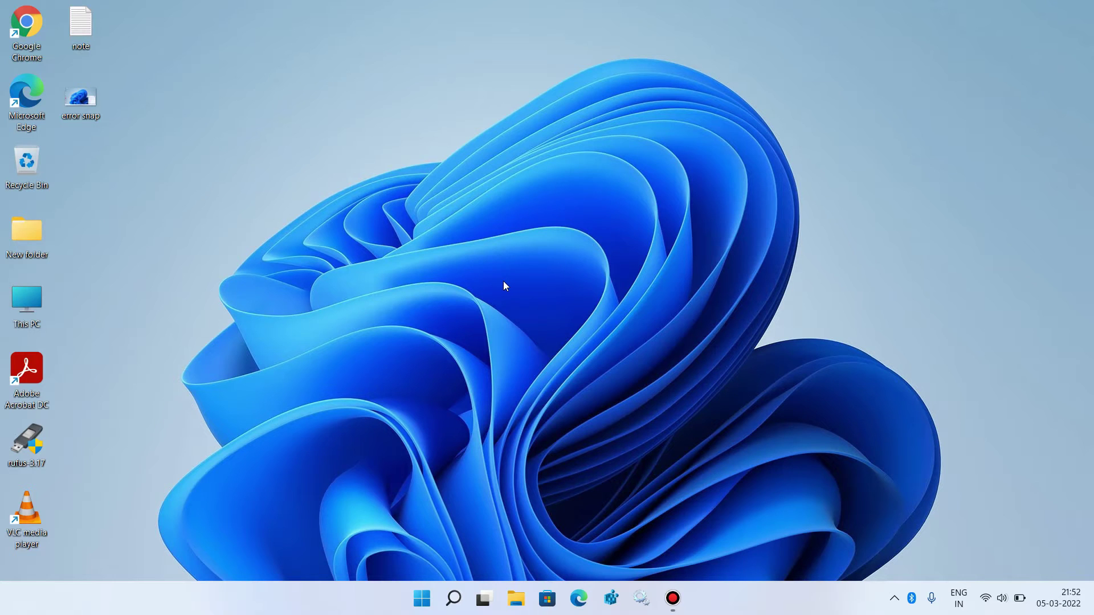
# View the error snap image on the desktop showing the Wi-Fi problem, and close it
pyautogui.doubleClick(82, 104)
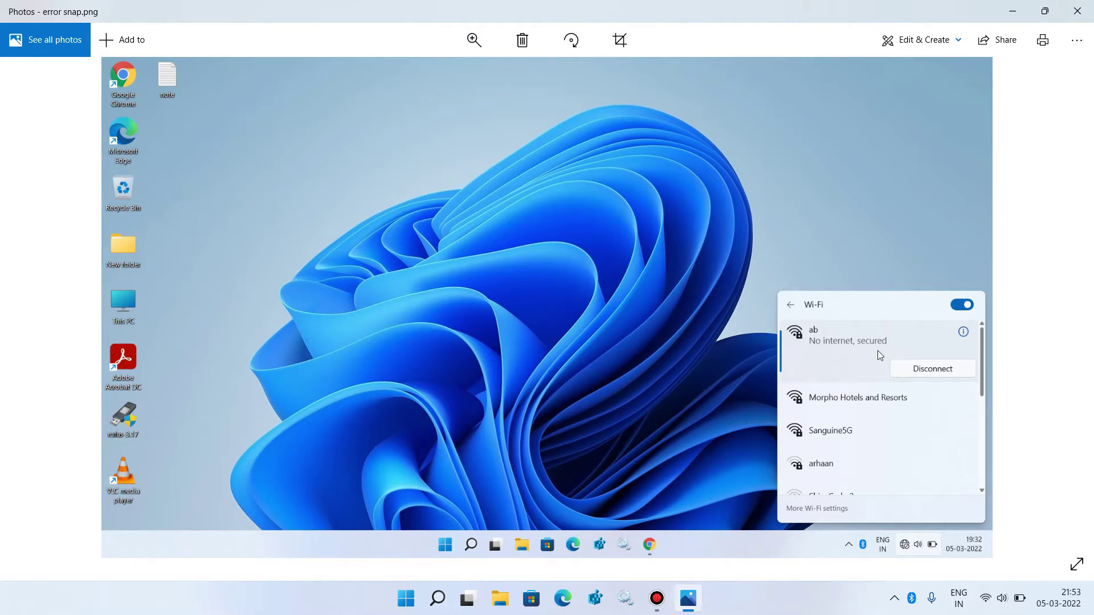
pyautogui.click(1077, 10)
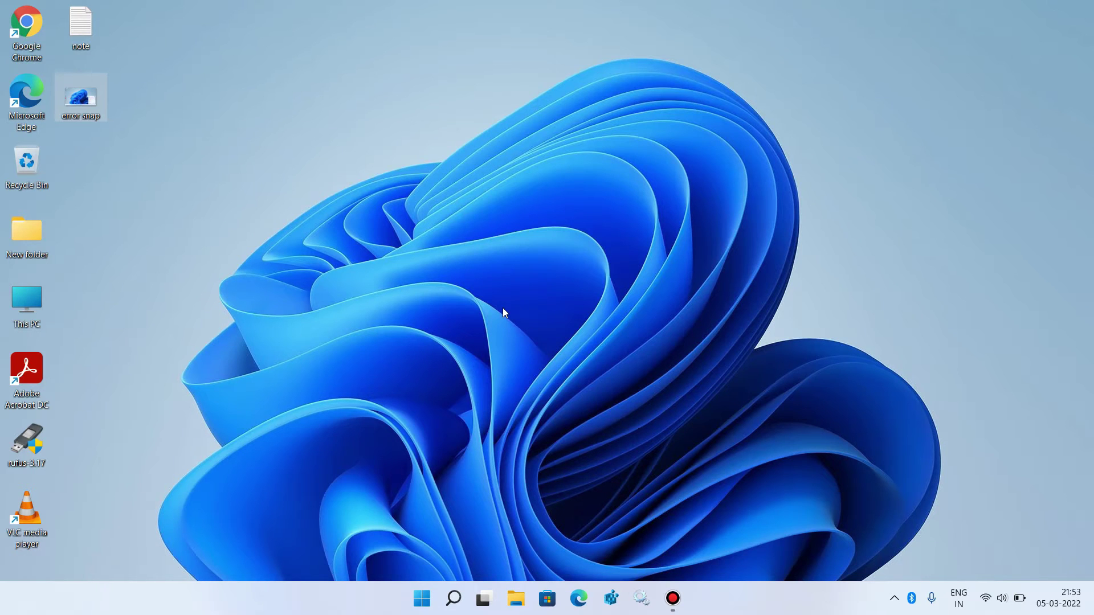
pyautogui.click(490, 366)
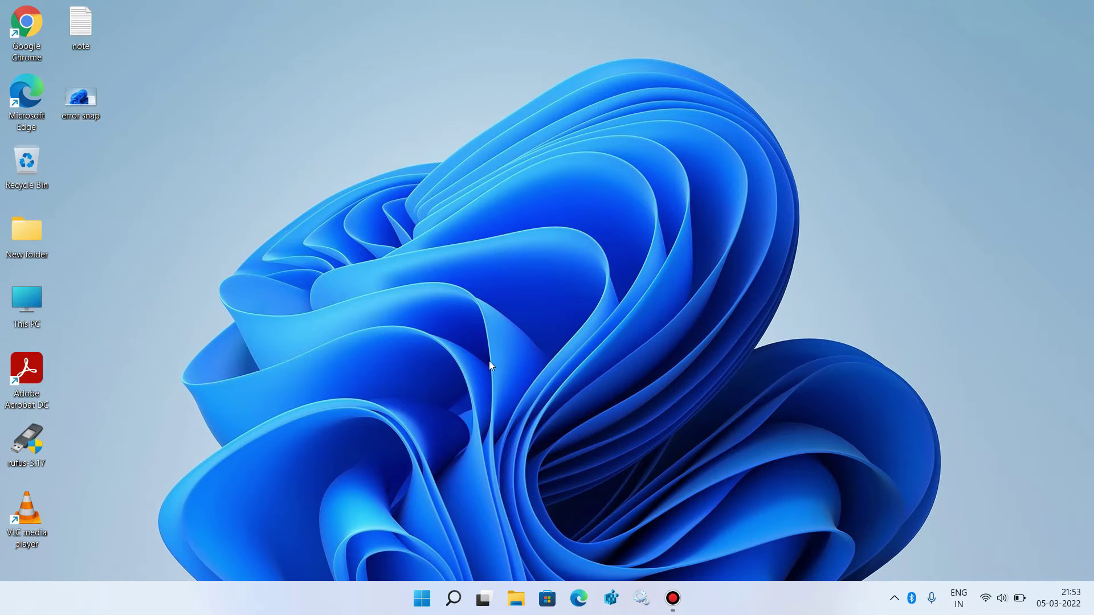
# Open Control Panel and show its items as large icons
pyautogui.click(451, 601)
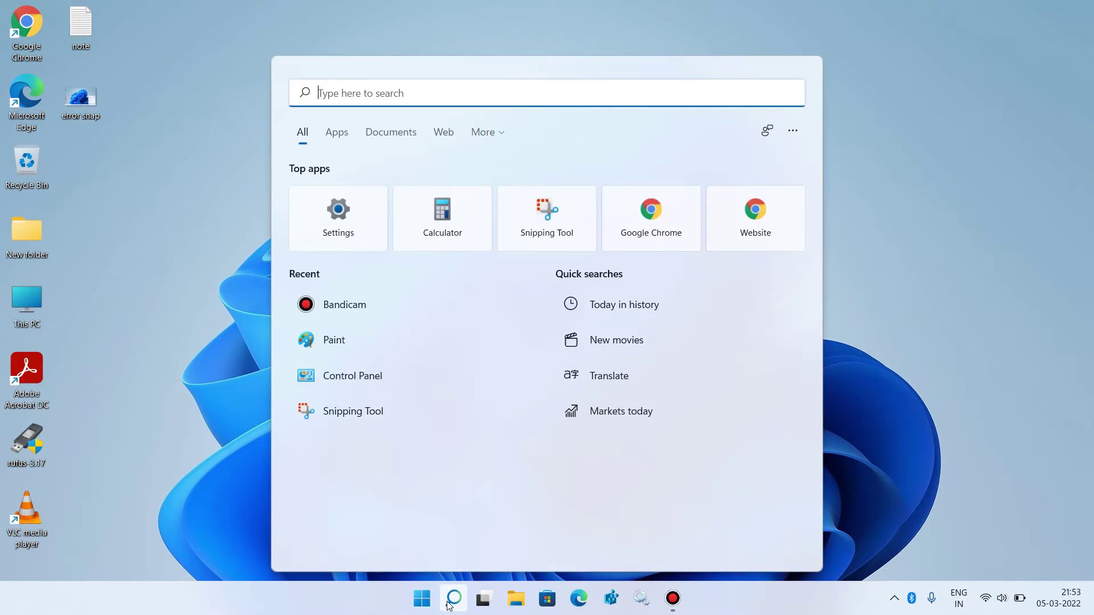
pyautogui.write('control')
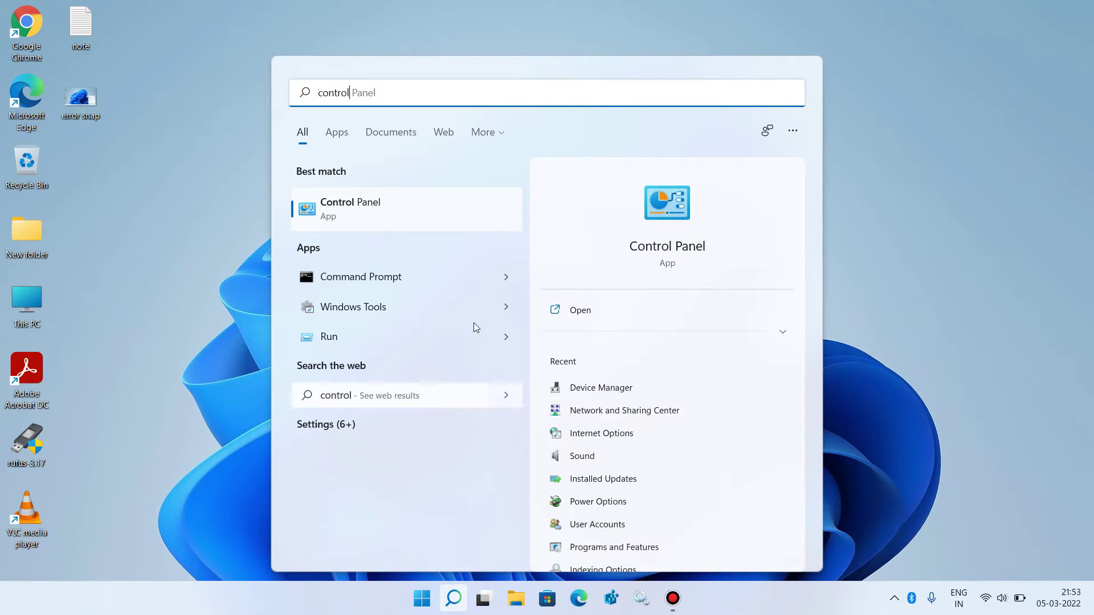
pyautogui.click(411, 218)
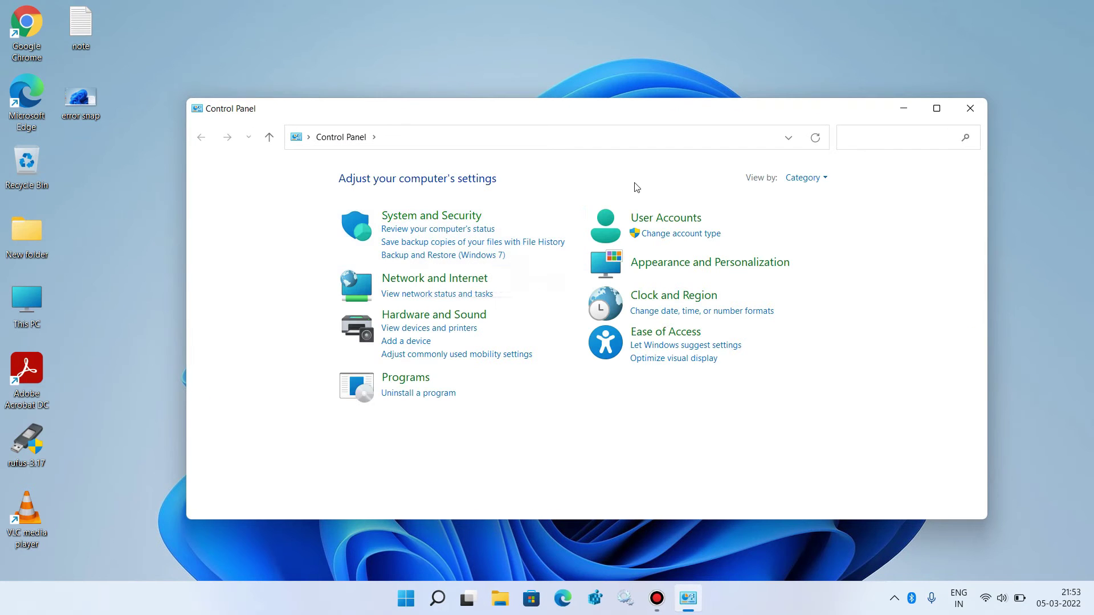
pyautogui.click(801, 180)
pyautogui.click(806, 217)
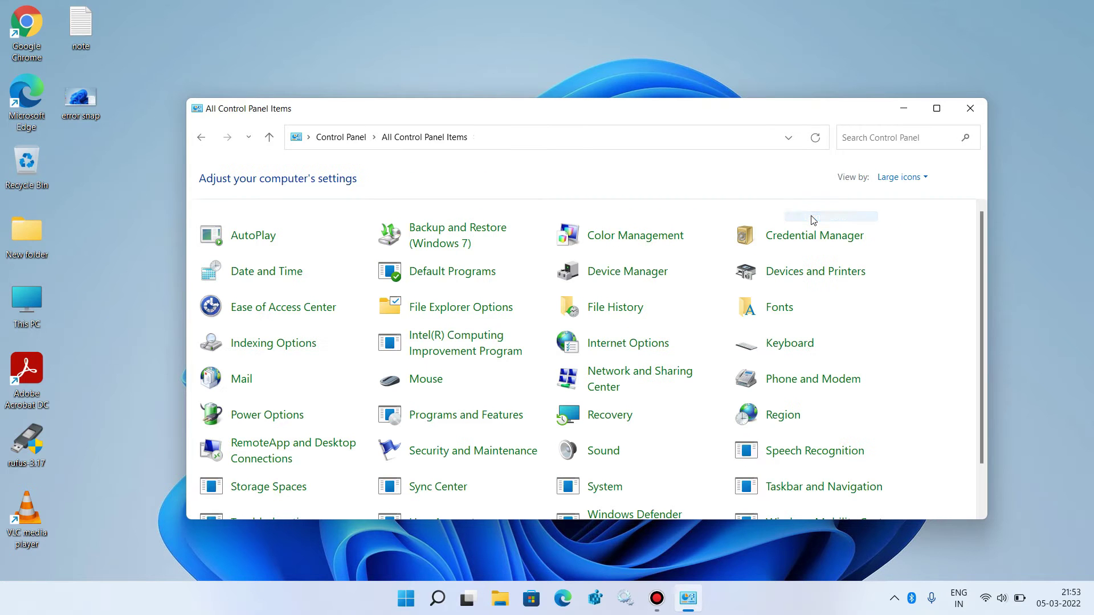
# In Internet Options, confirm the LAN settings with automatic detection on and the proxy server off, and close Control Panel
pyautogui.click(613, 343)
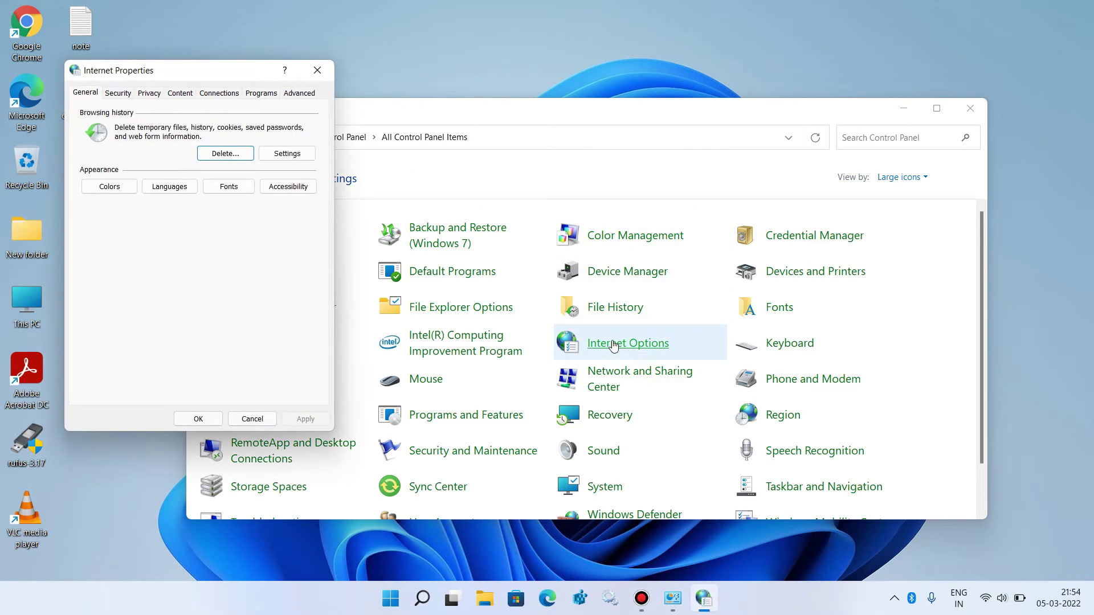
pyautogui.moveTo(197, 70); pyautogui.dragTo(500, 112)
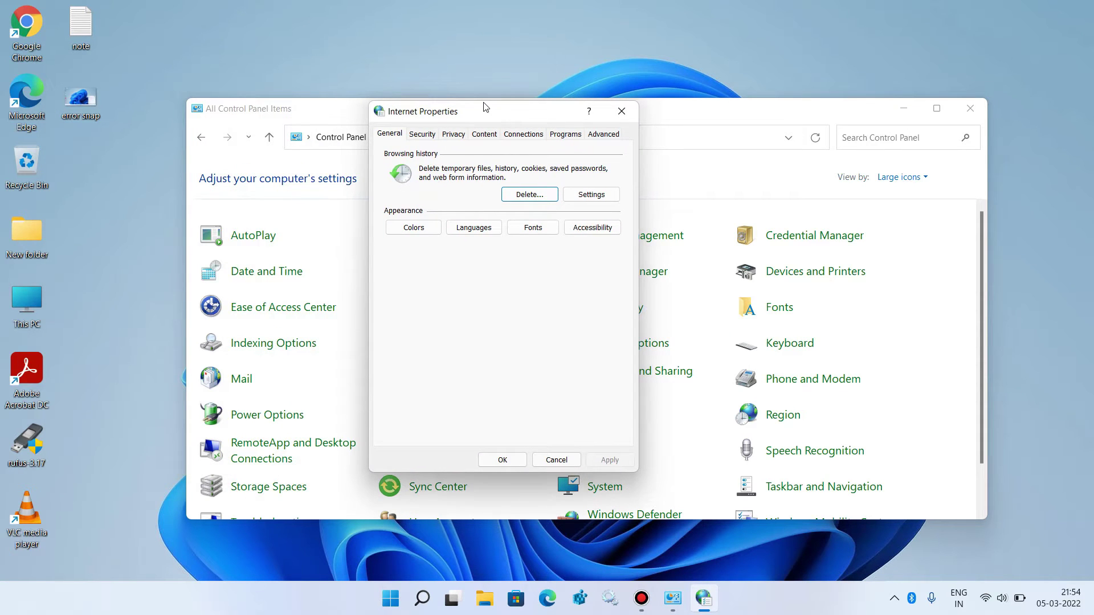
pyautogui.click(522, 136)
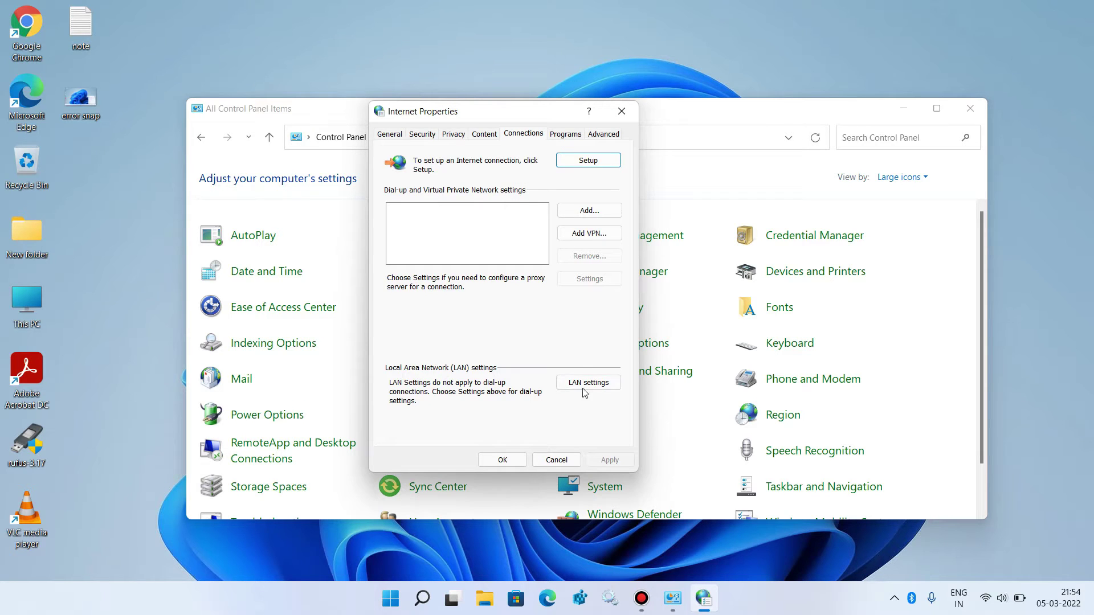
pyautogui.click(602, 388)
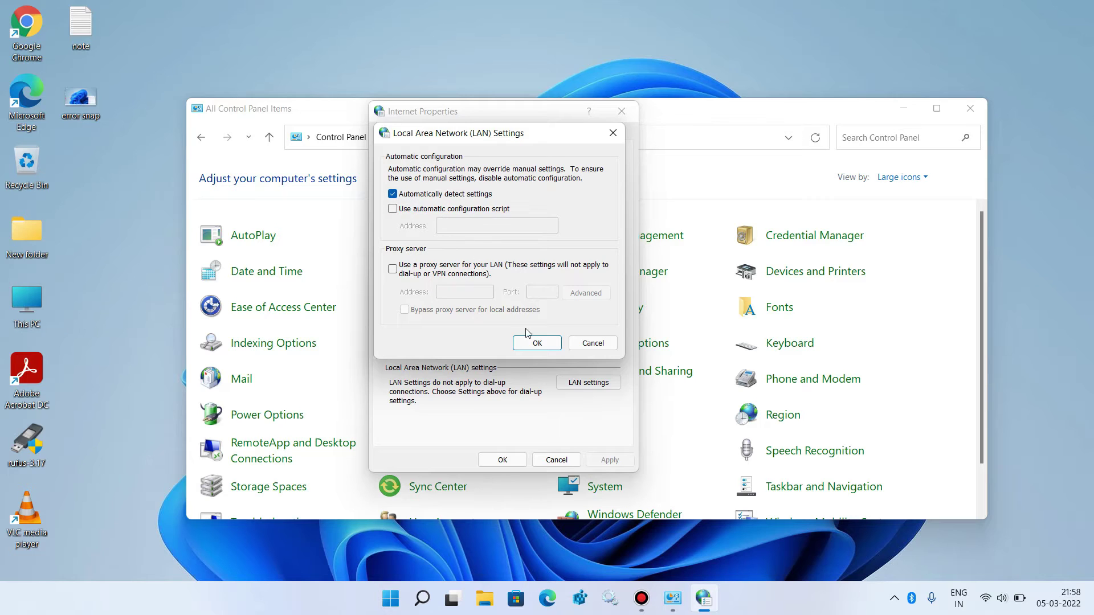
pyautogui.click(536, 342)
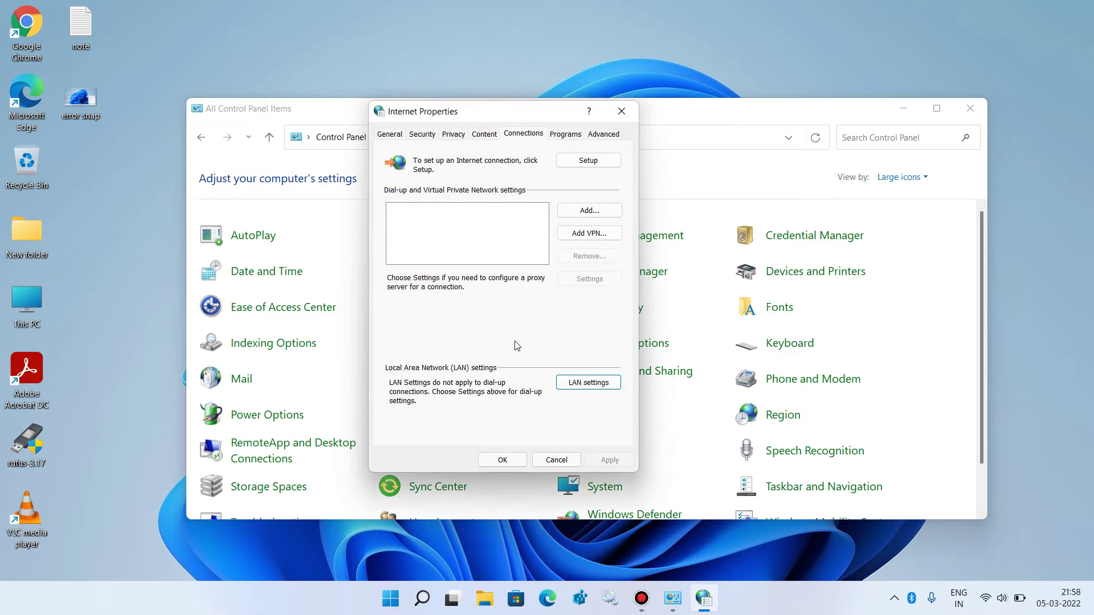
pyautogui.click(507, 460)
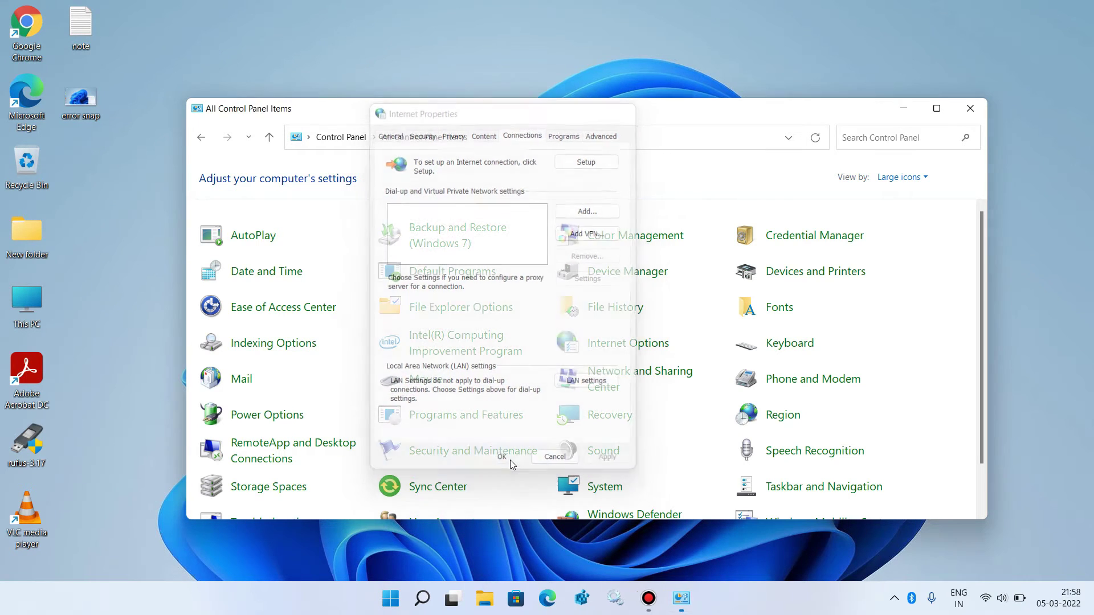
pyautogui.click(980, 106)
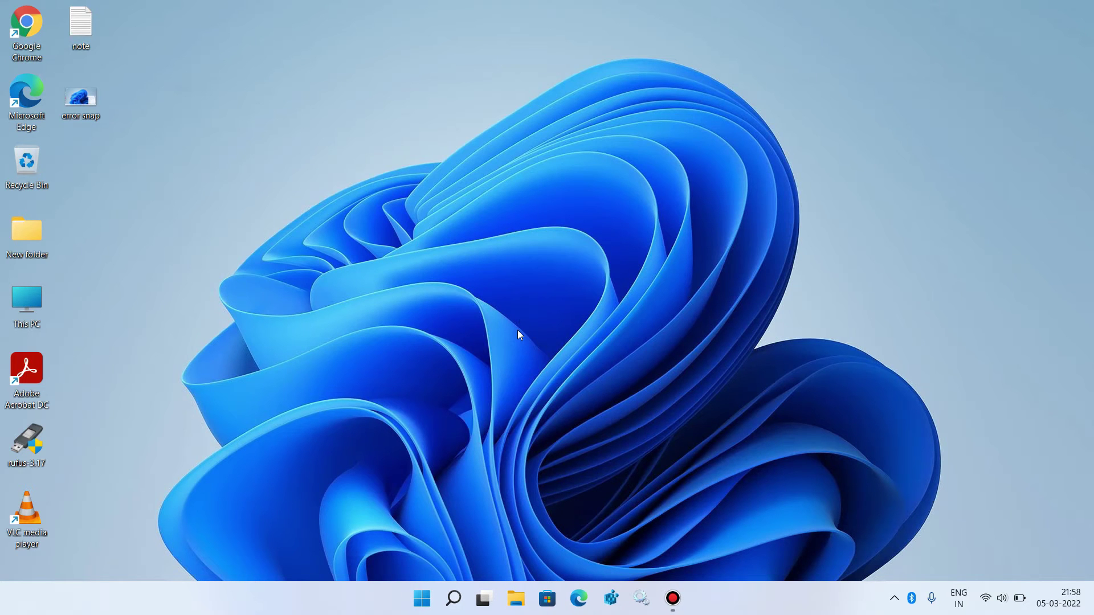
# Reopen Control Panel in Category view and go to the Network and Sharing Center under Network and Internet
pyautogui.click(454, 598)
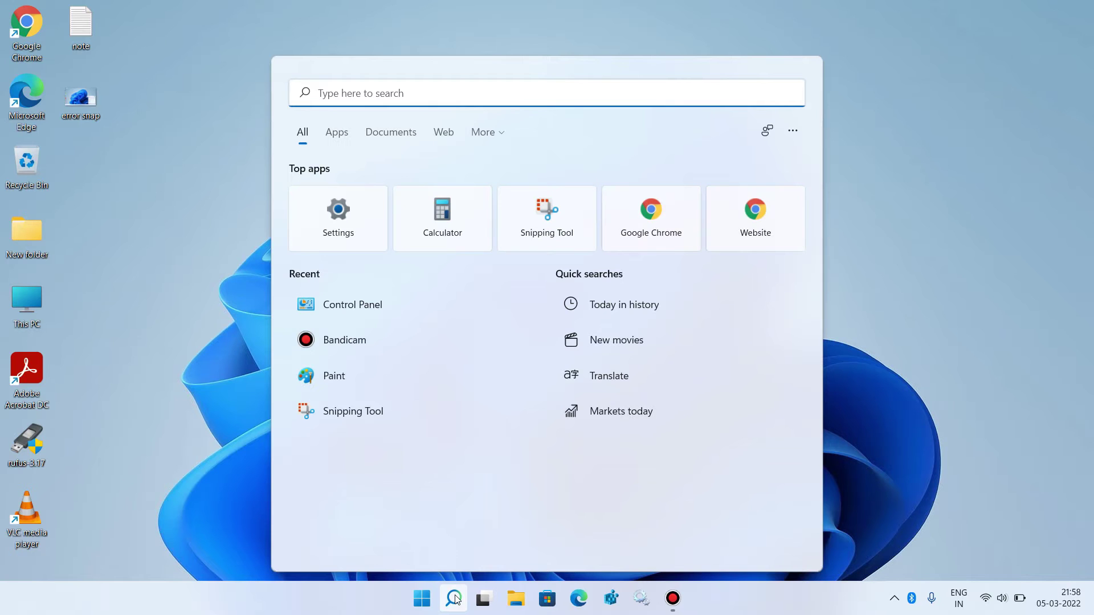
pyautogui.write('co')
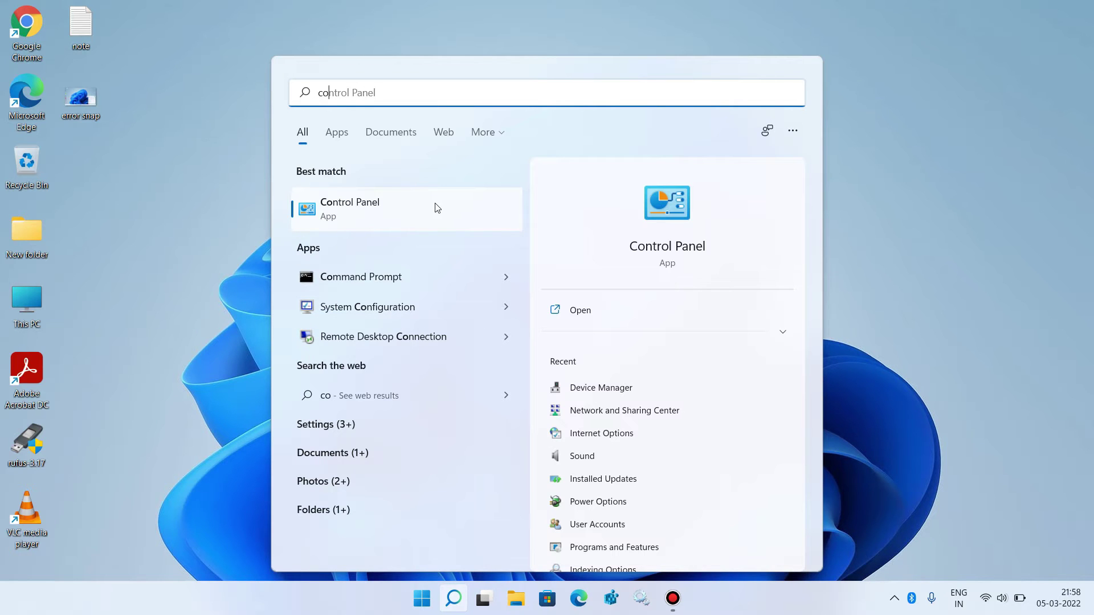
pyautogui.click(411, 206)
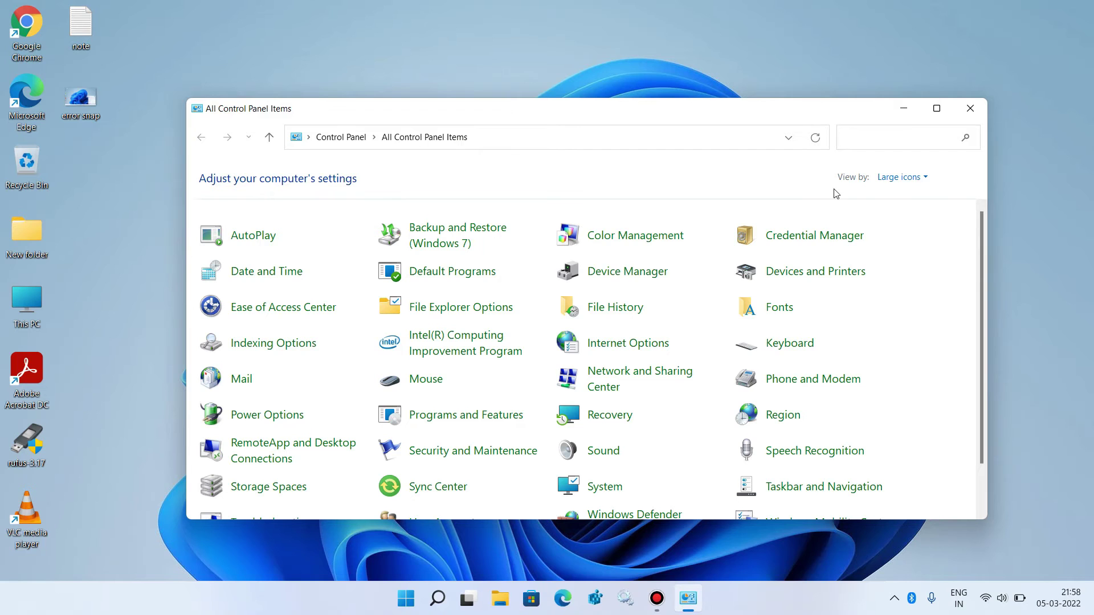
pyautogui.click(887, 180)
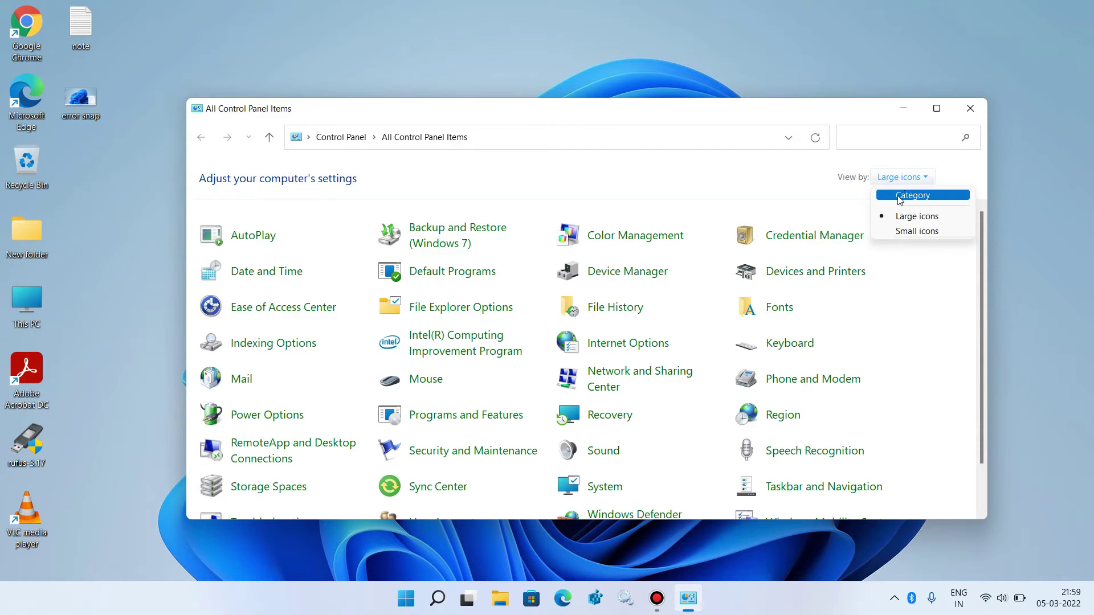
pyautogui.click(899, 196)
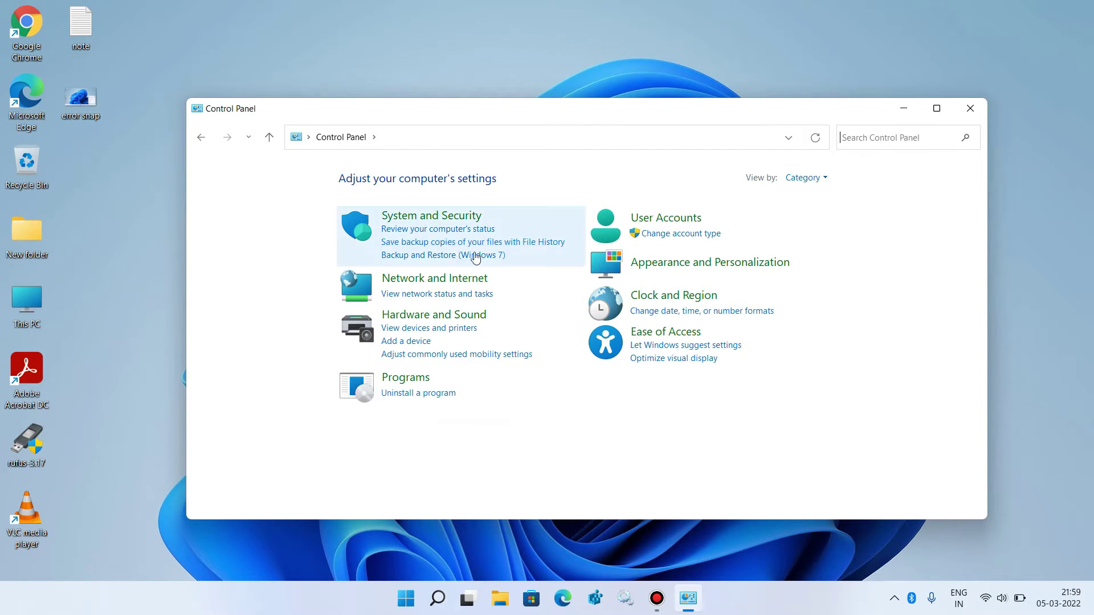
pyautogui.click(438, 282)
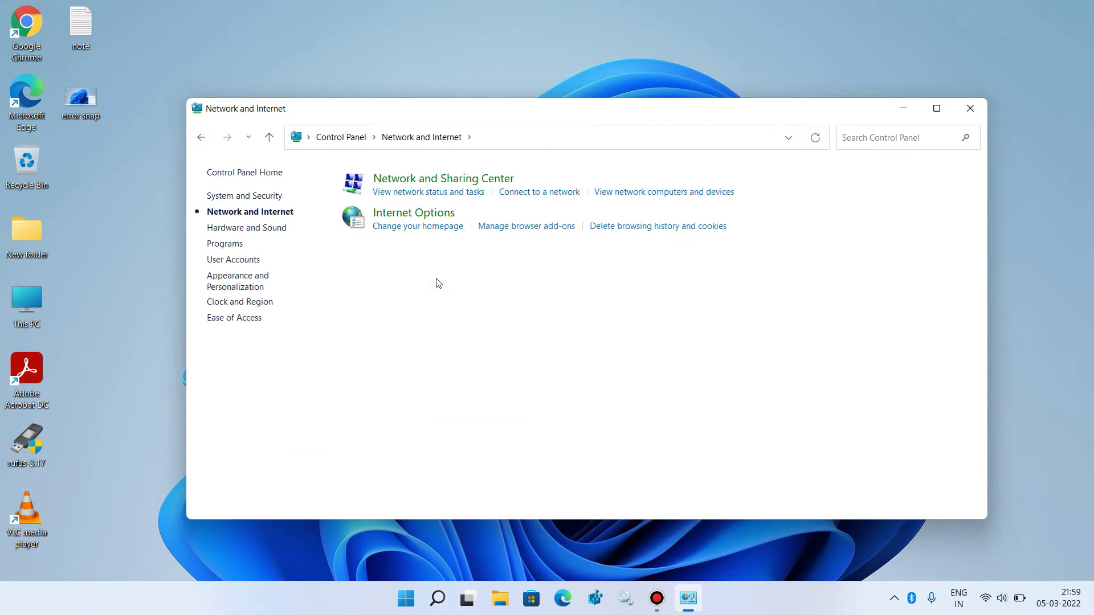
pyautogui.click(438, 179)
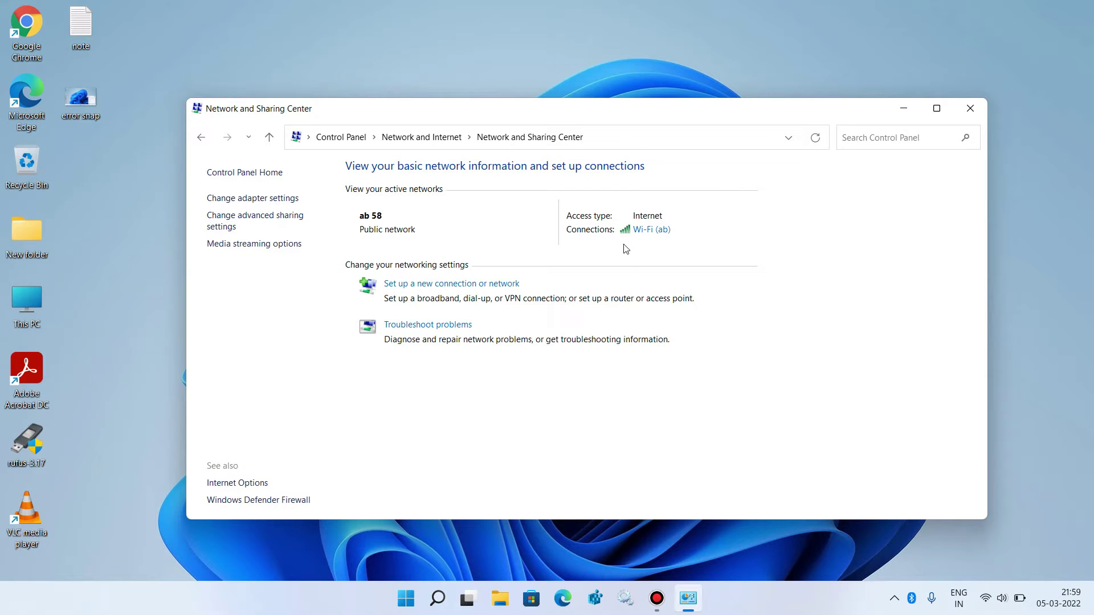
# Confirm automatic IP and DNS server addresses in the Wi-Fi connection's Internet Protocol Version 4 properties, and close all network windows
pyautogui.click(647, 230)
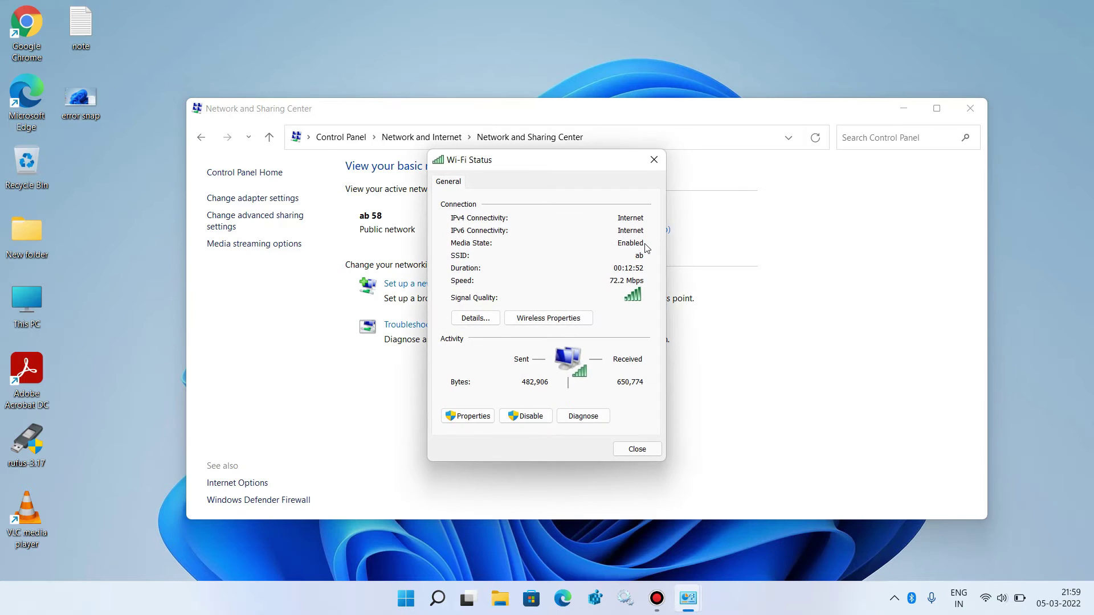
pyautogui.click(468, 419)
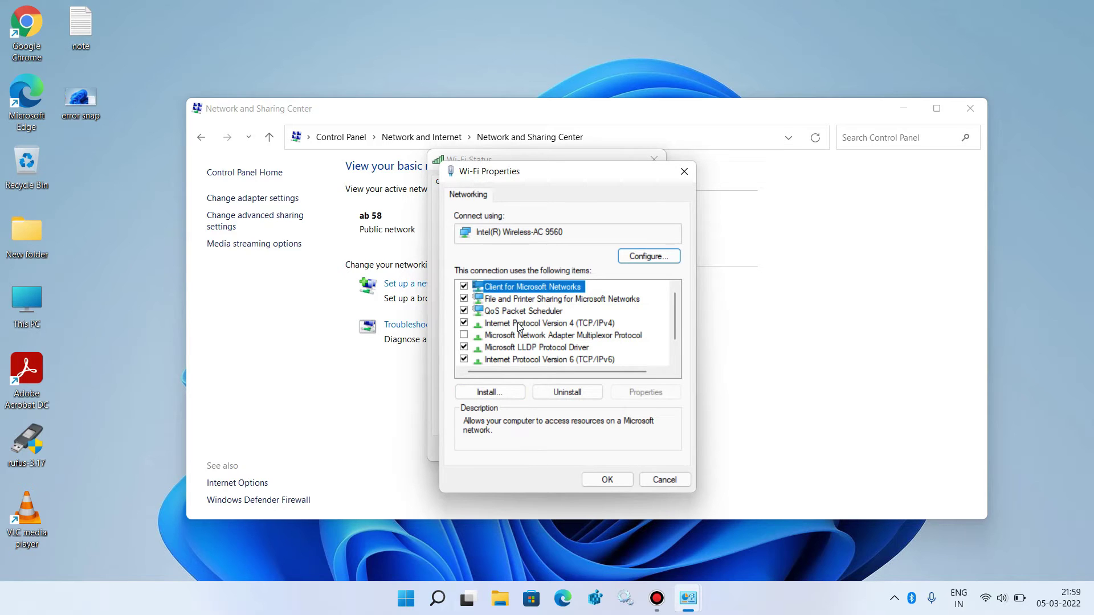
pyautogui.click(520, 324)
pyautogui.click(643, 394)
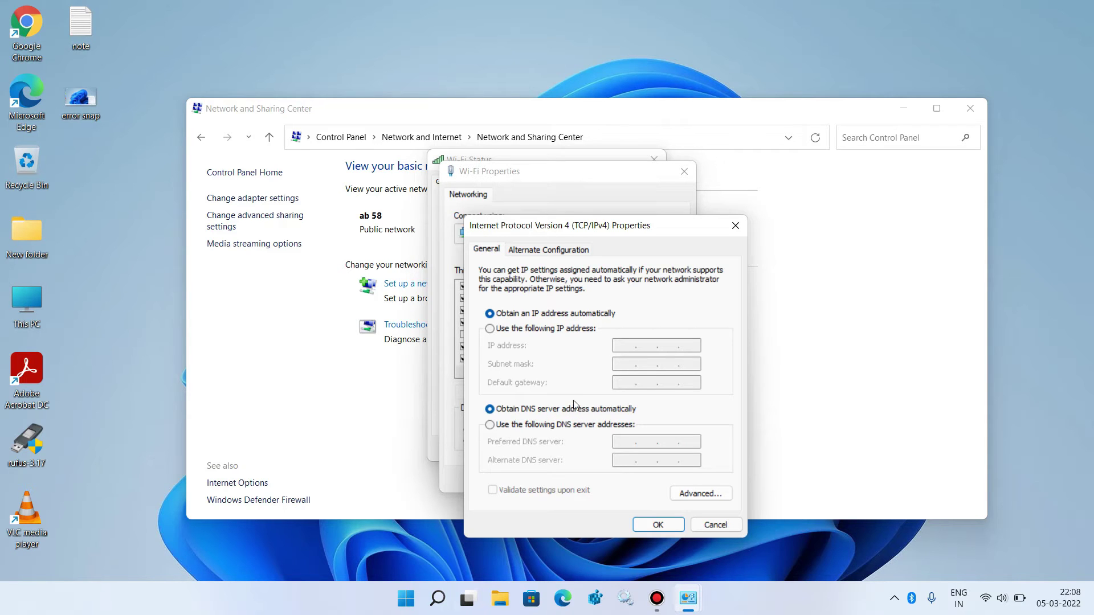
pyautogui.click(650, 523)
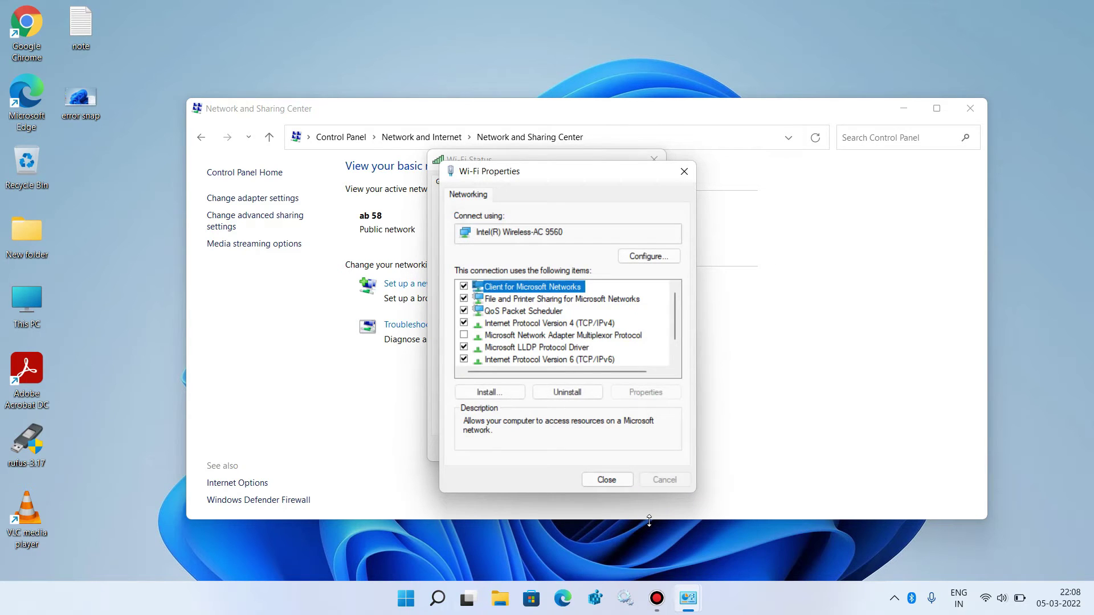
pyautogui.click(607, 479)
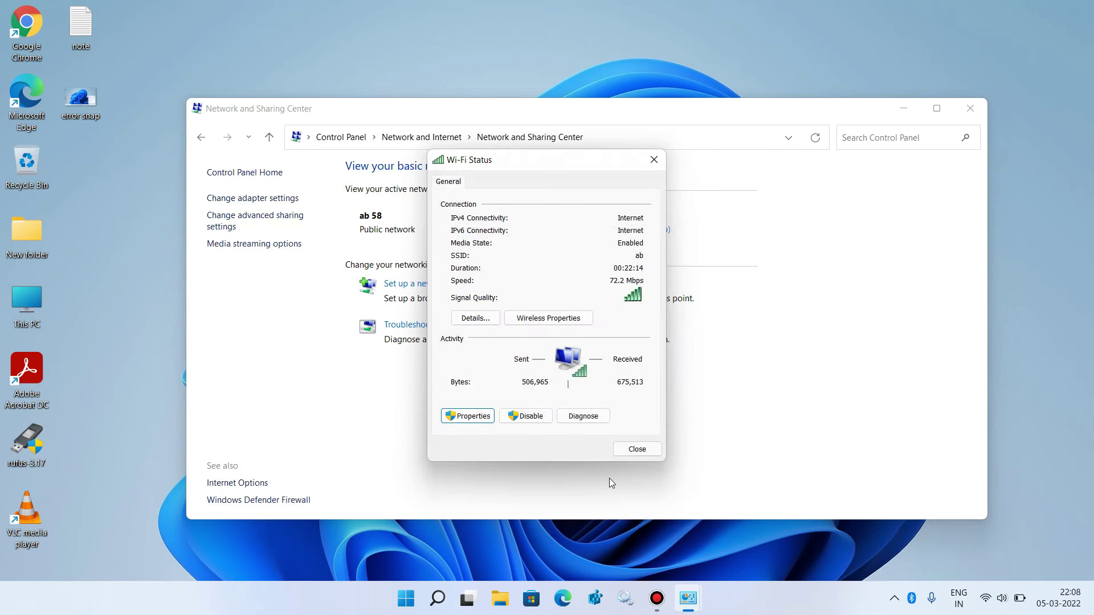
pyautogui.click(638, 448)
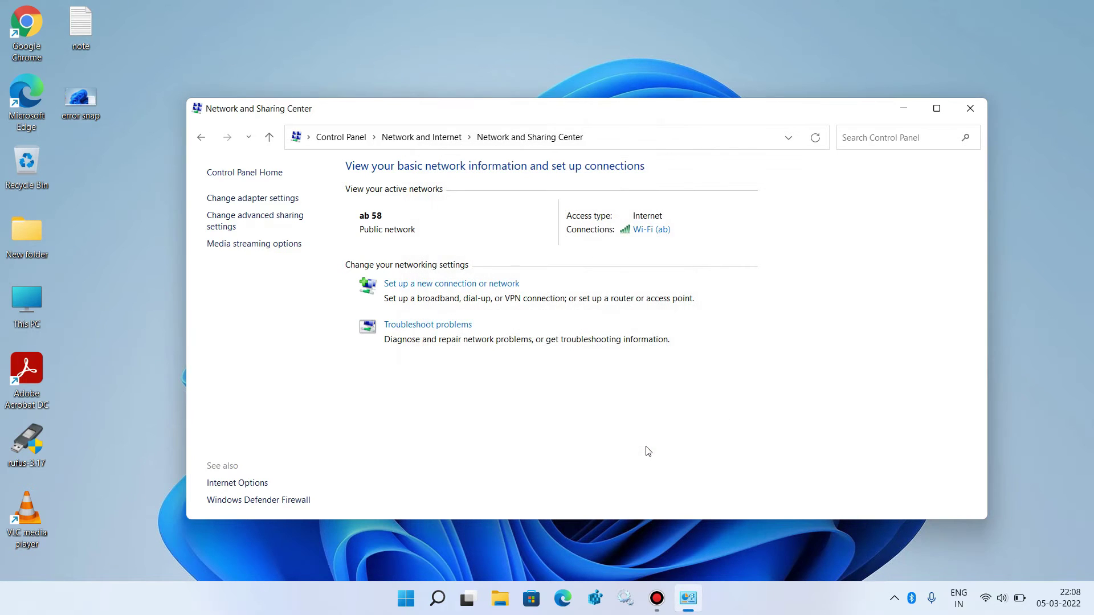
pyautogui.click(966, 119)
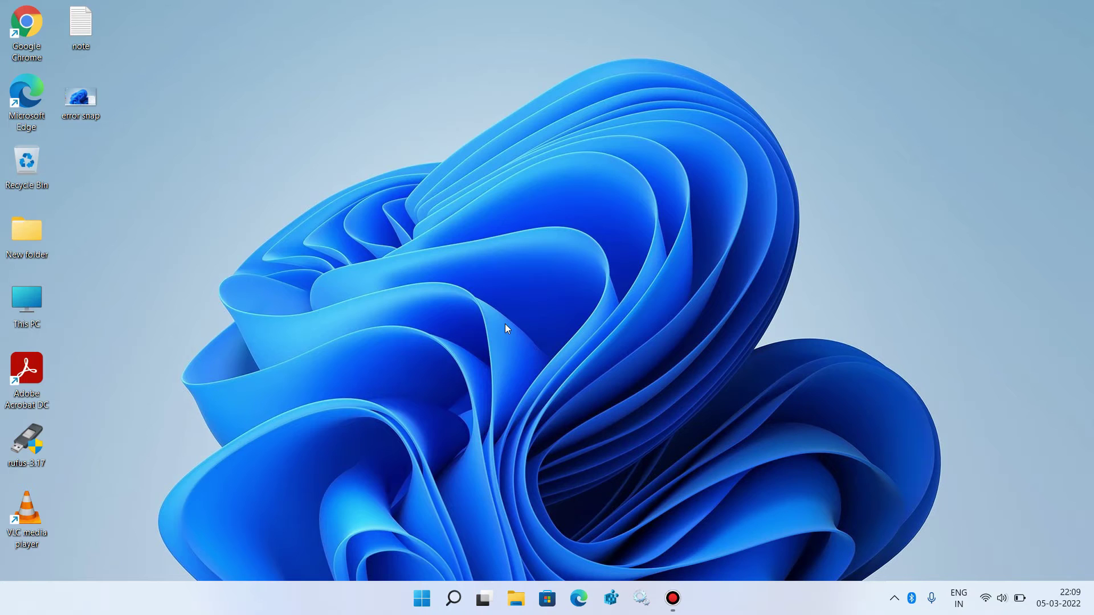
# Run a network reset from the advanced network settings in Windows Settings, and confirm it
pyautogui.rightClick(425, 594)
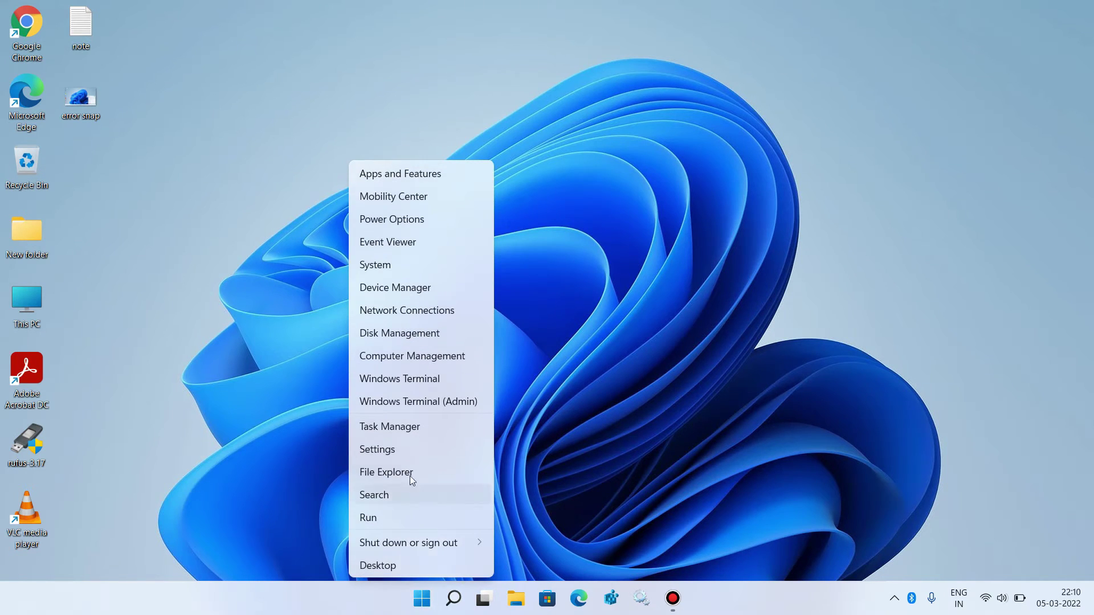
pyautogui.click(407, 449)
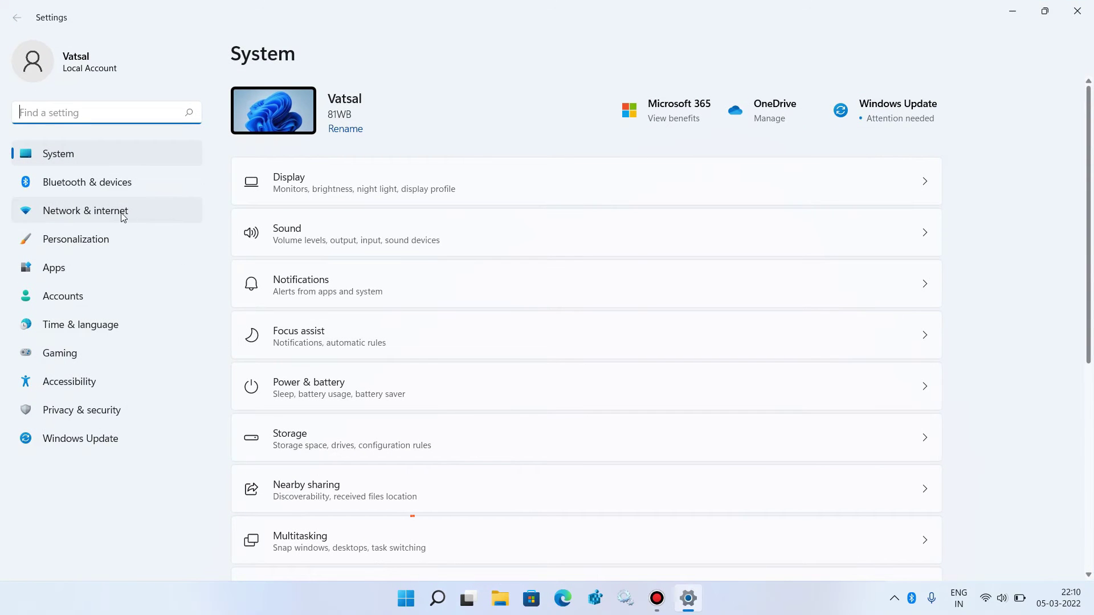
pyautogui.click(154, 209)
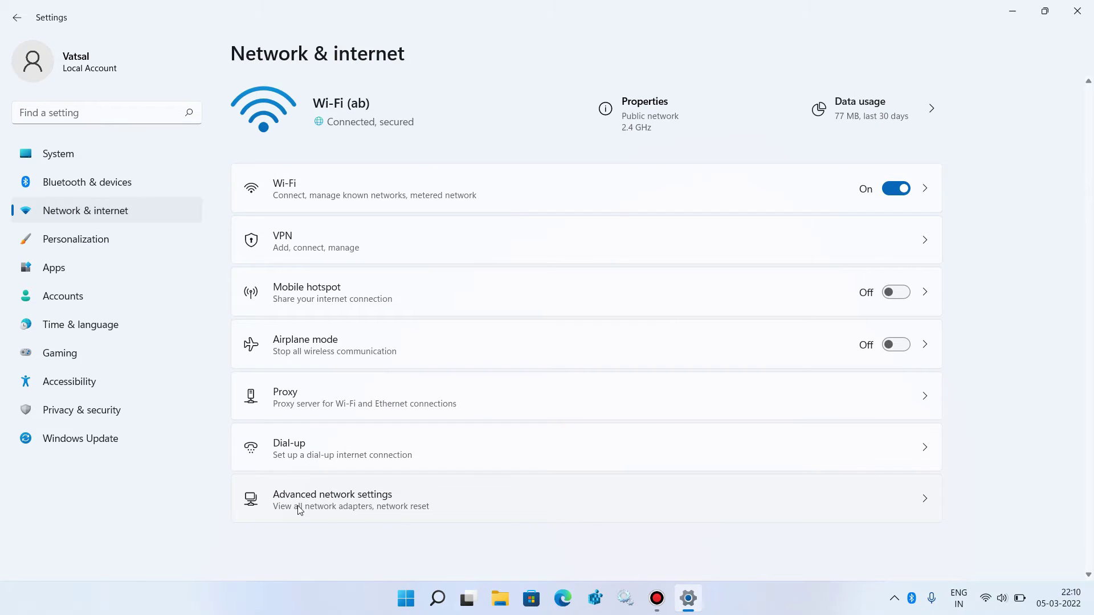
pyautogui.click(363, 506)
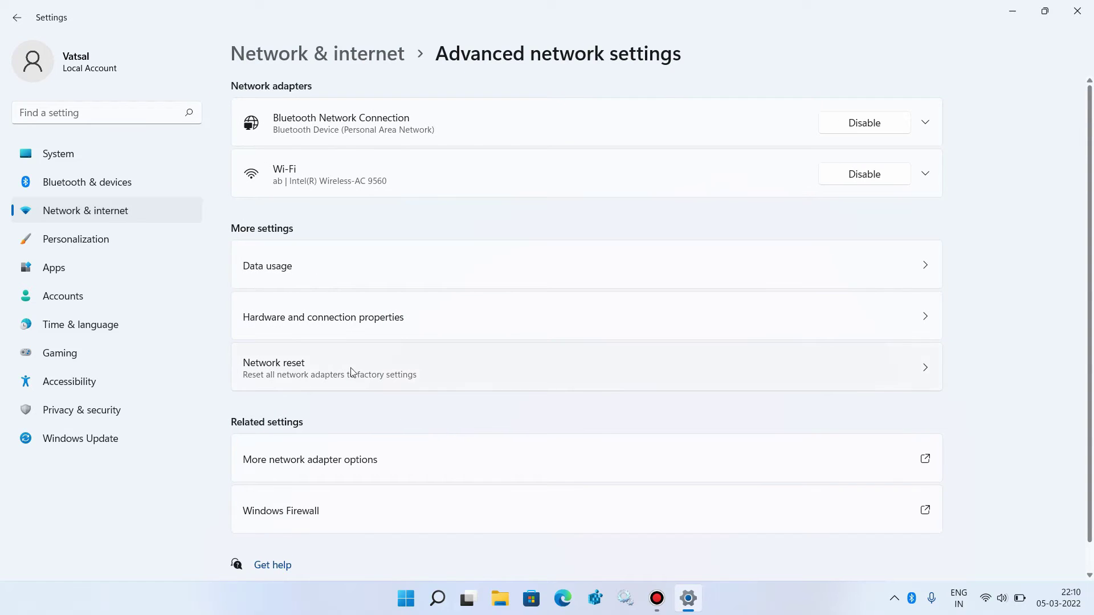
pyautogui.click(335, 373)
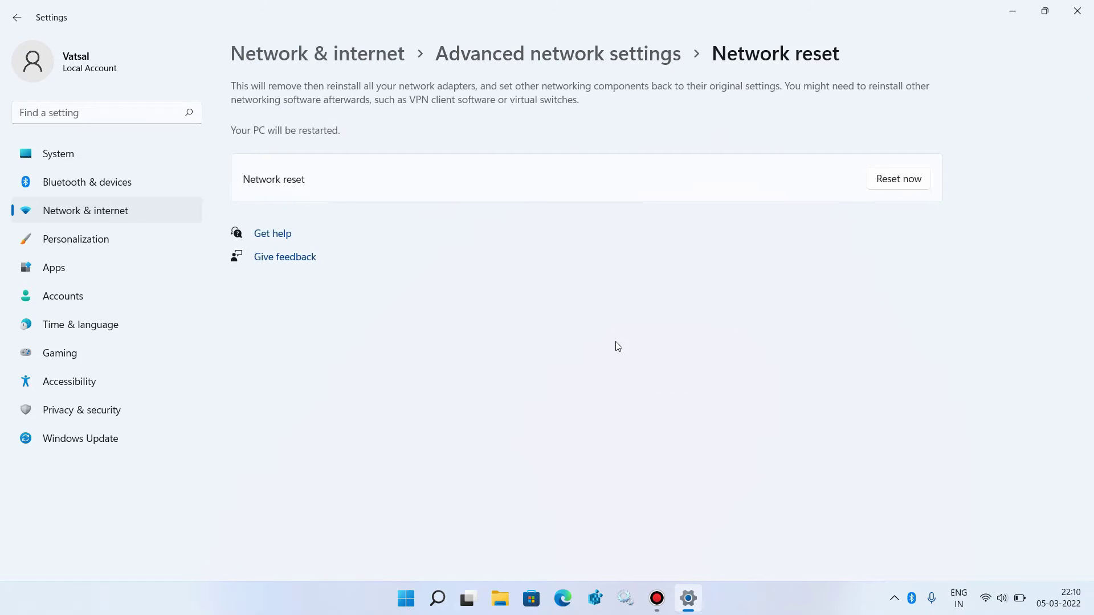
pyautogui.click(896, 185)
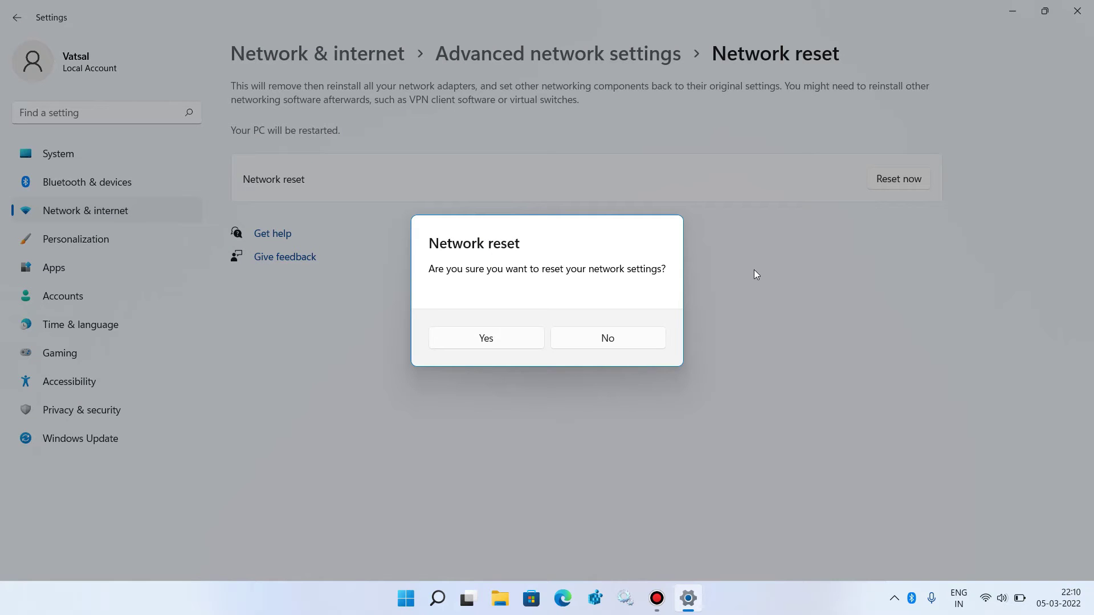
pyautogui.click(486, 339)
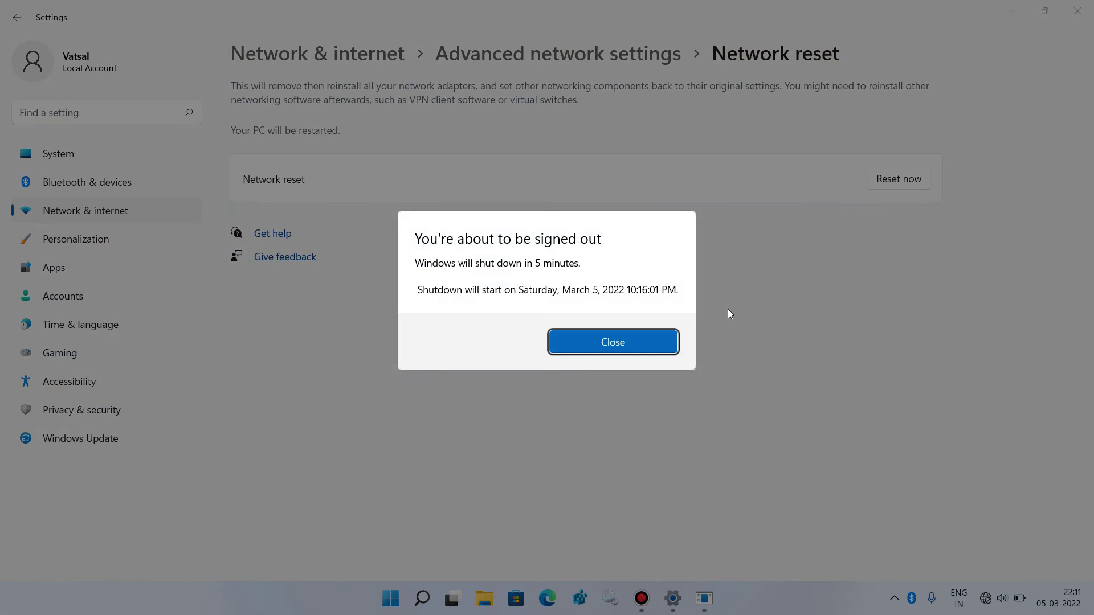
# Dismiss the sign-out notice and close the Settings window
pyautogui.click(651, 341)
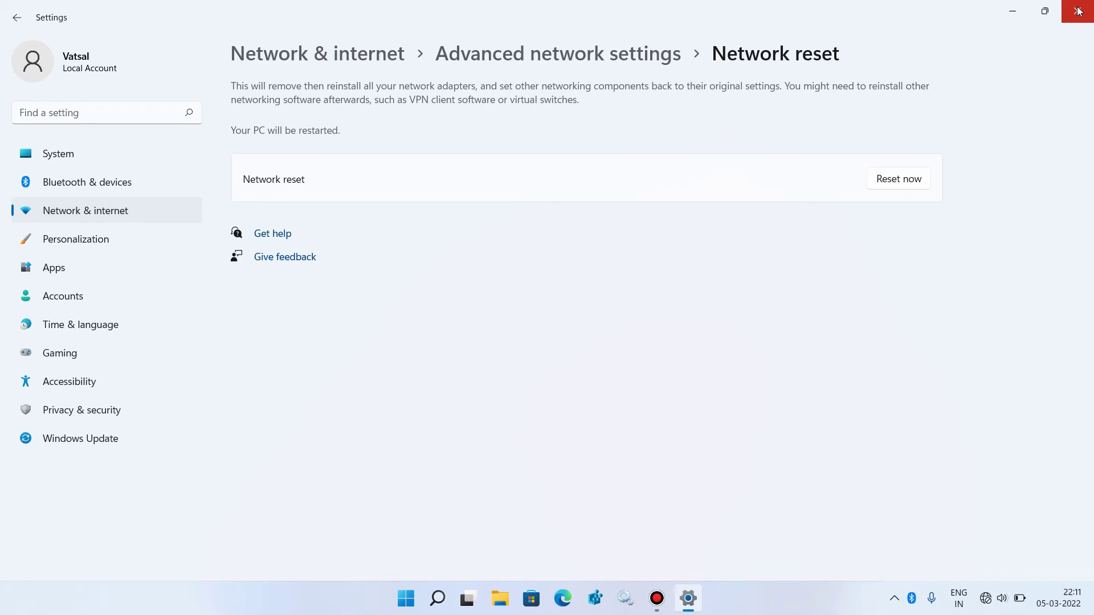
pyautogui.click(1079, 11)
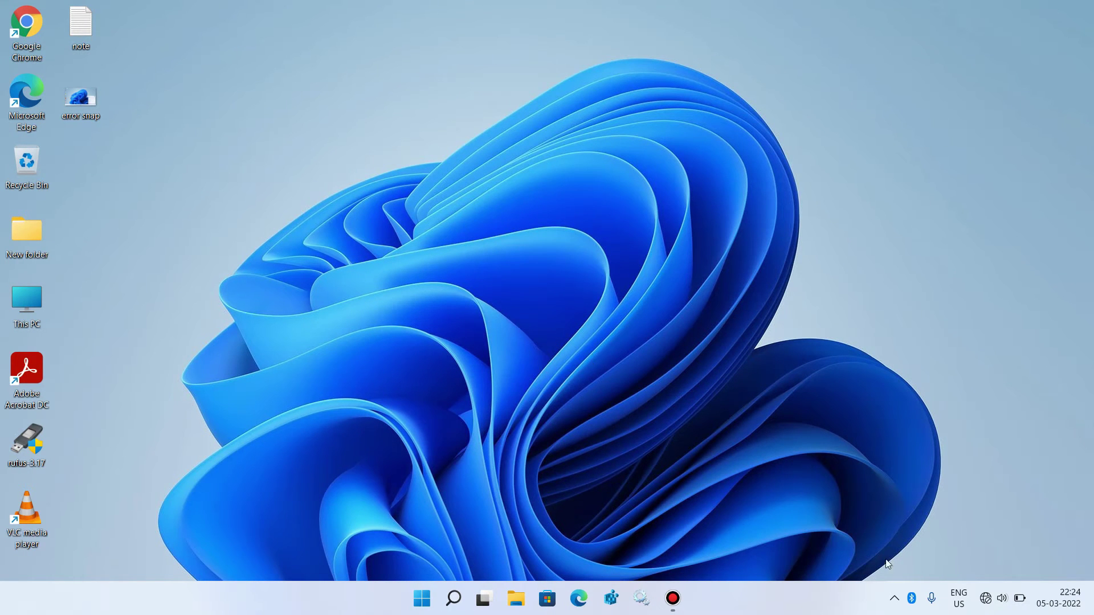
# Connect to the Wi-Fi network "ab" with automatic connection on, entering its network security key, and close the network list
pyautogui.click(999, 598)
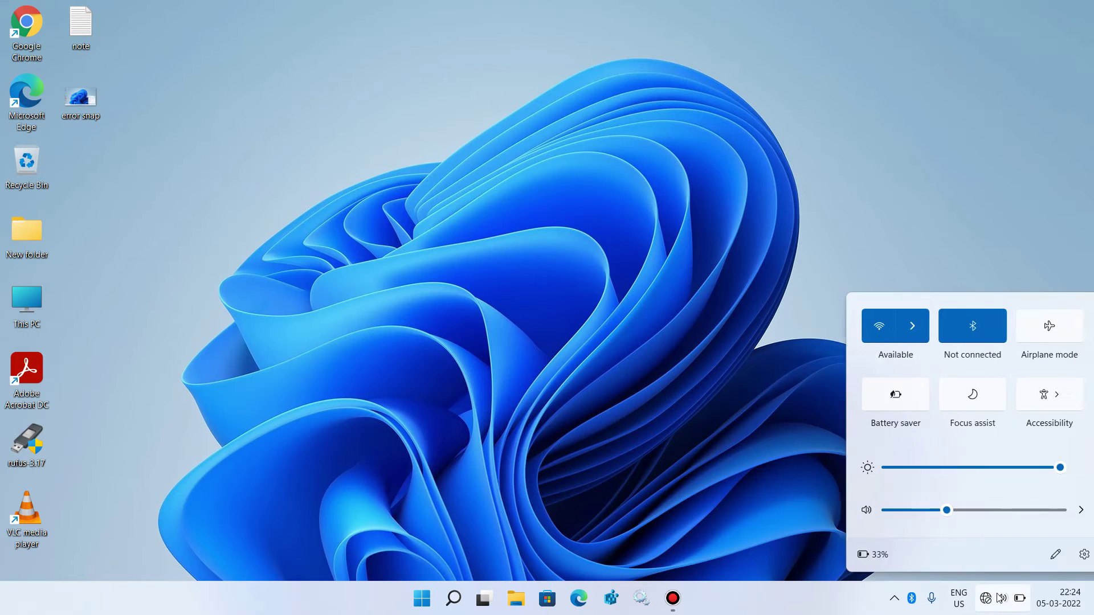
pyautogui.click(897, 333)
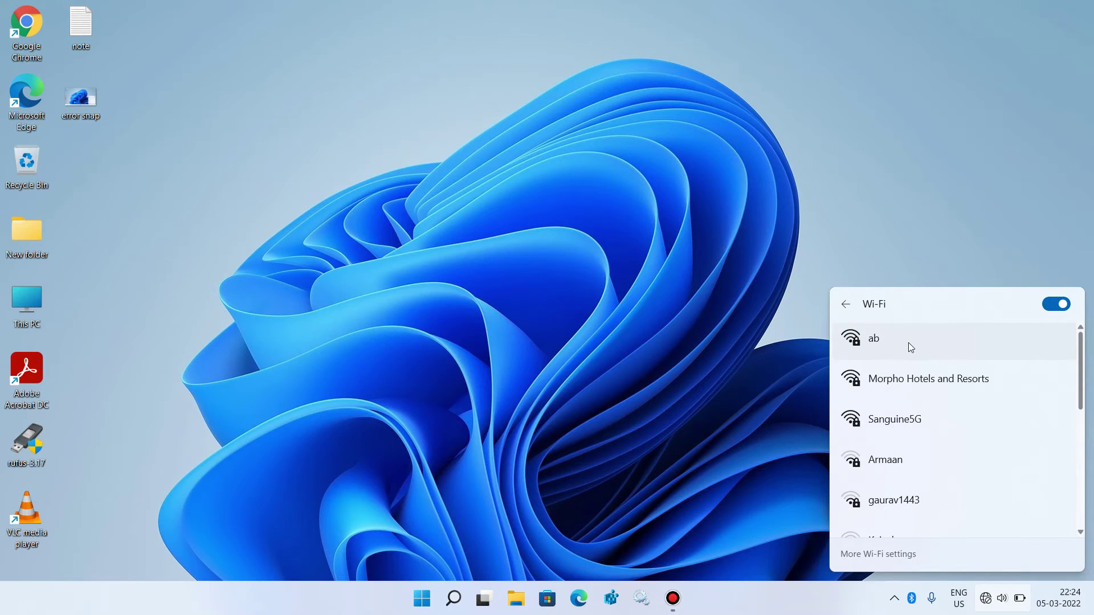
pyautogui.click(910, 347)
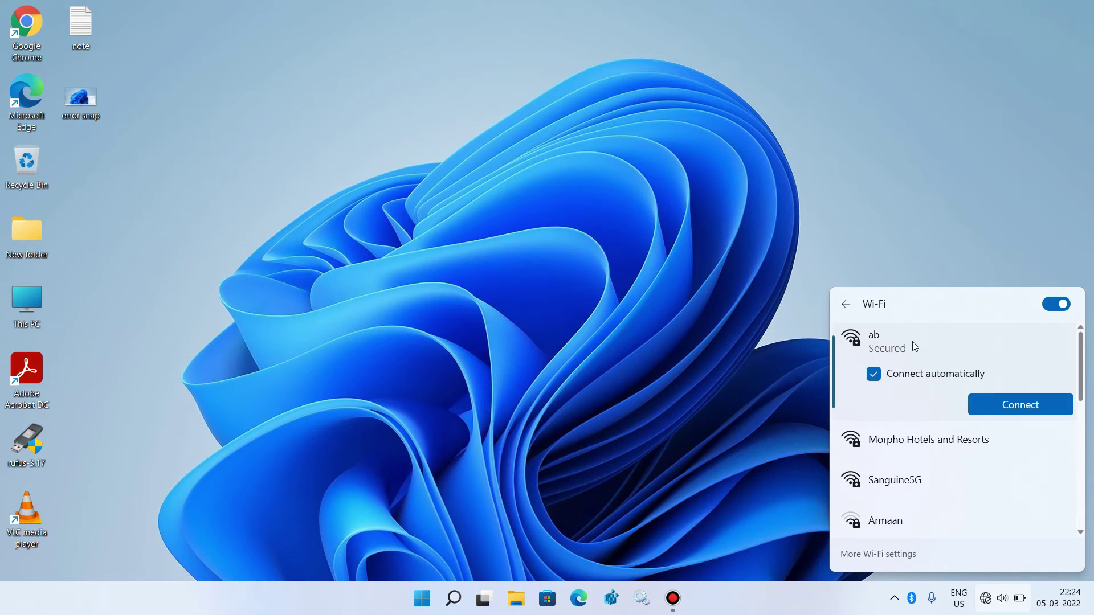
pyautogui.click(993, 405)
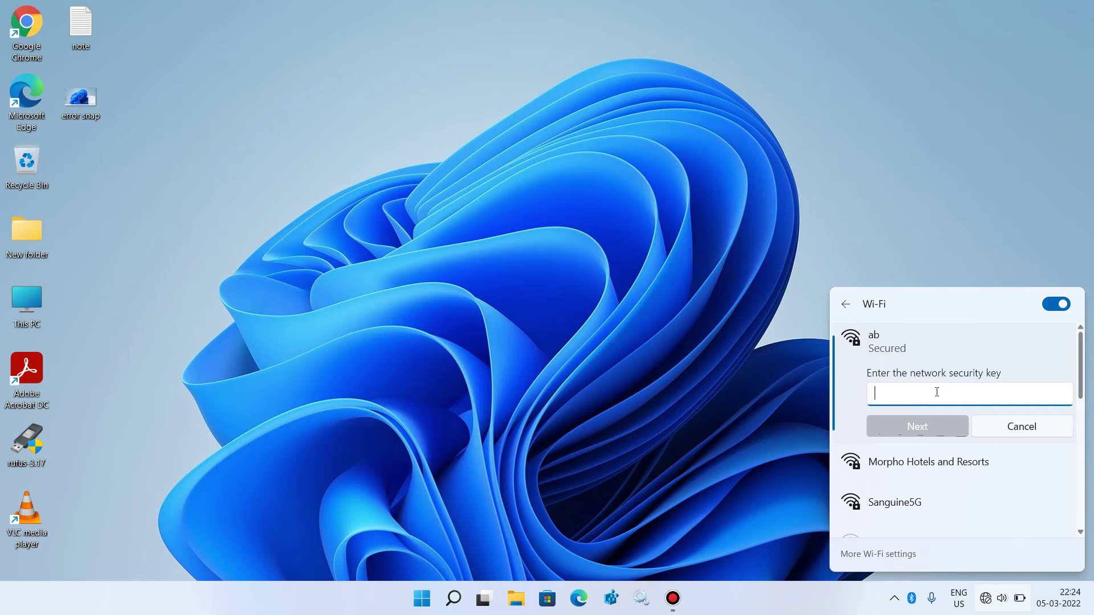
pyautogui.write('********')
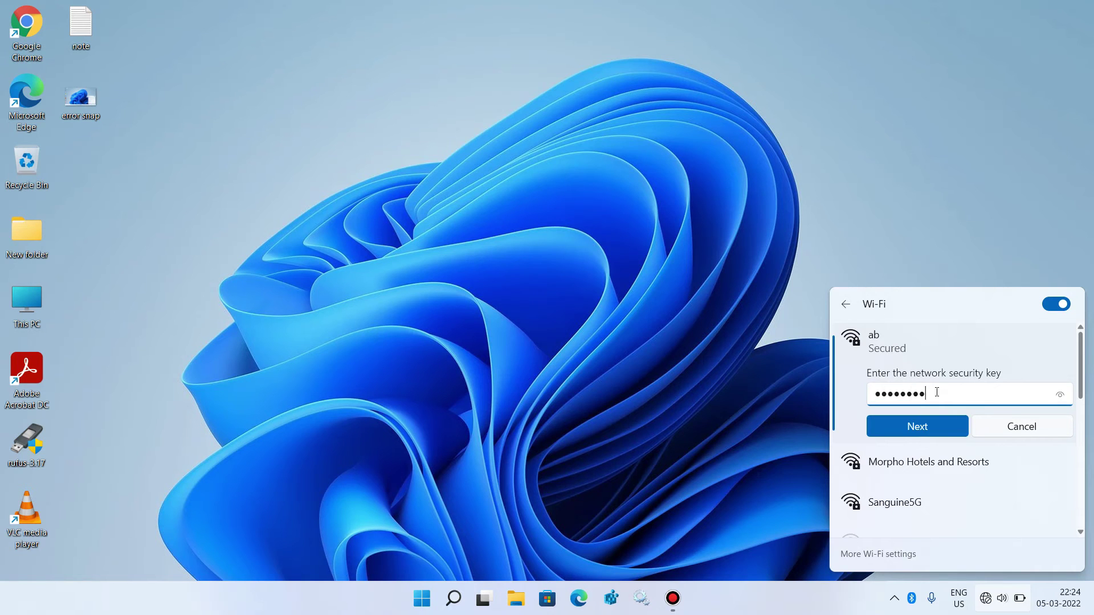
pyautogui.click(911, 423)
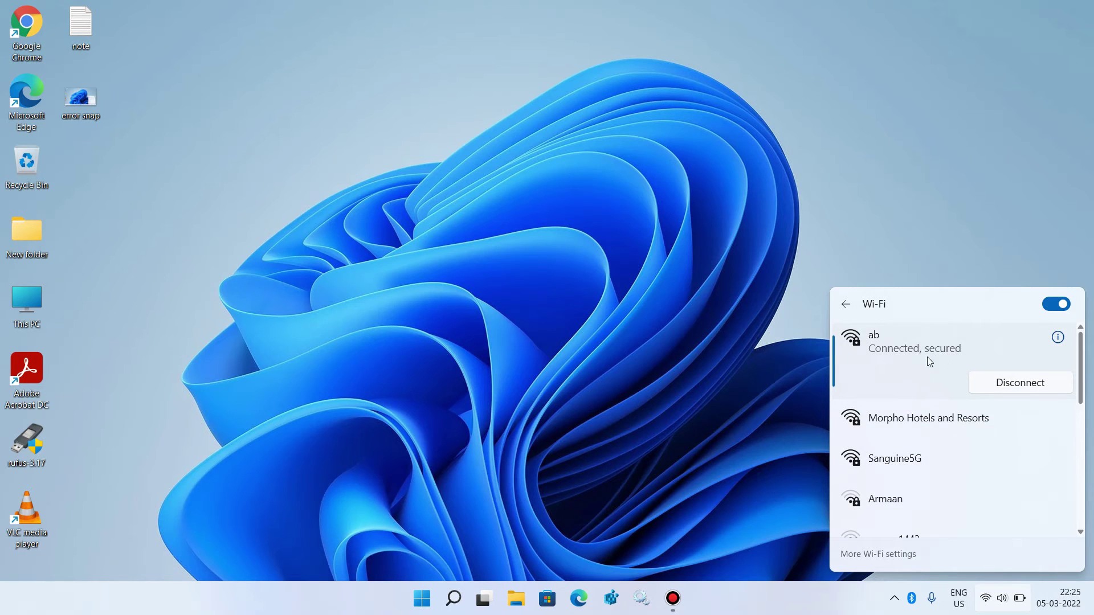
pyautogui.click(547, 319)
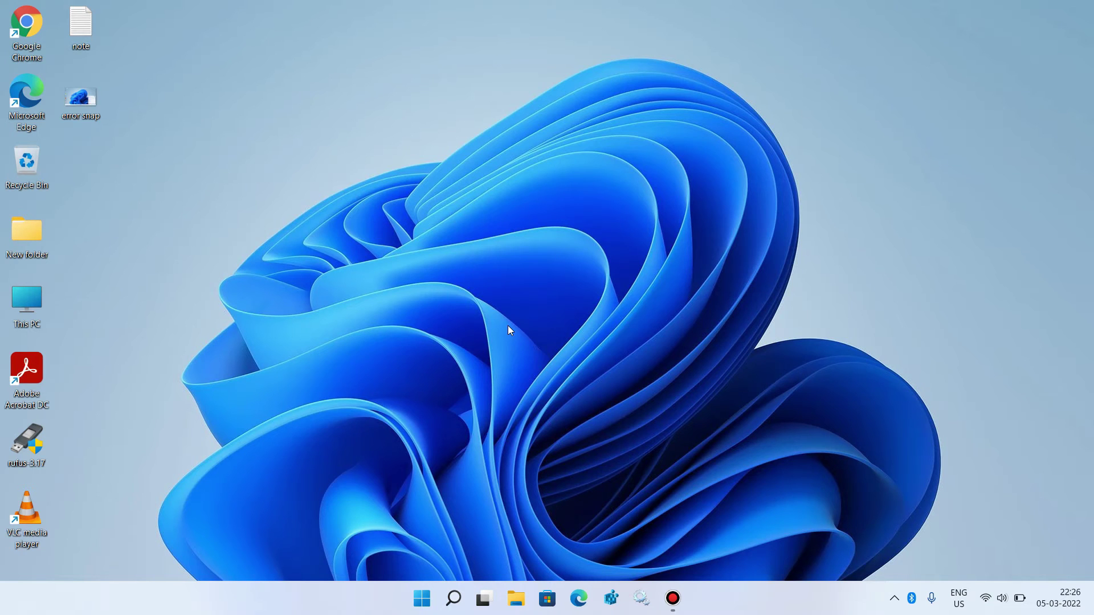
# Search for cmd, run Command Prompt as administrator, and move its window clear of the desktop icons
pyautogui.click(452, 599)
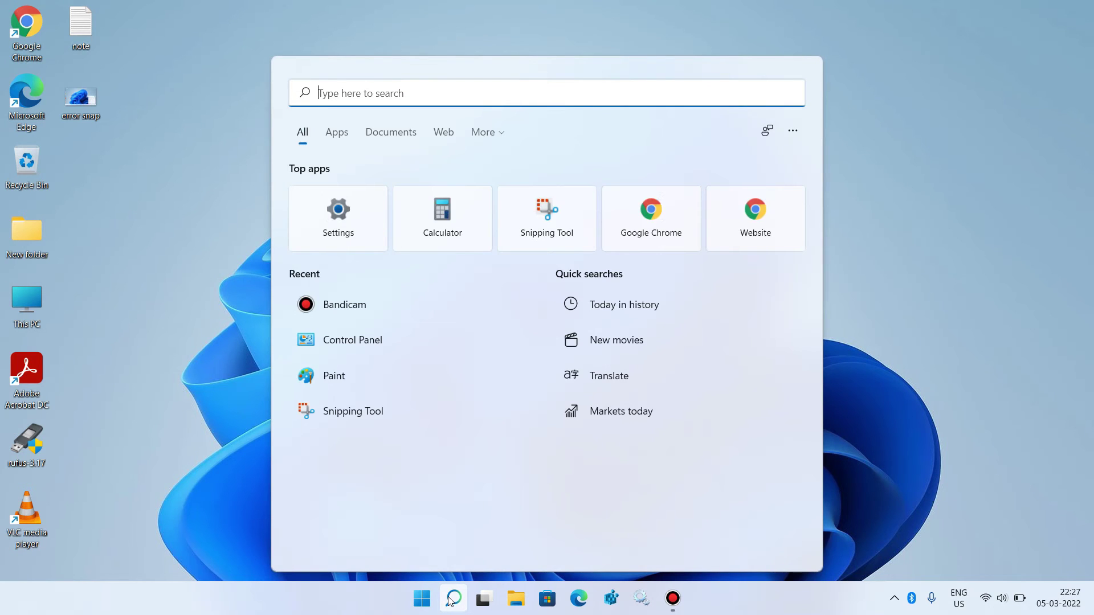
pyautogui.write('cmd')
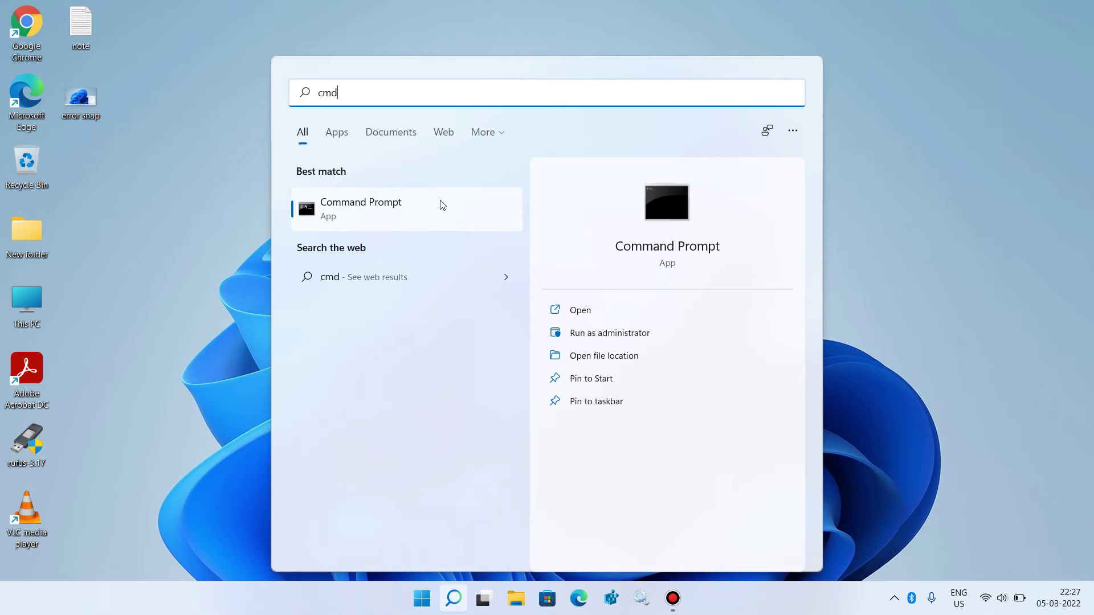
pyautogui.rightClick(431, 208)
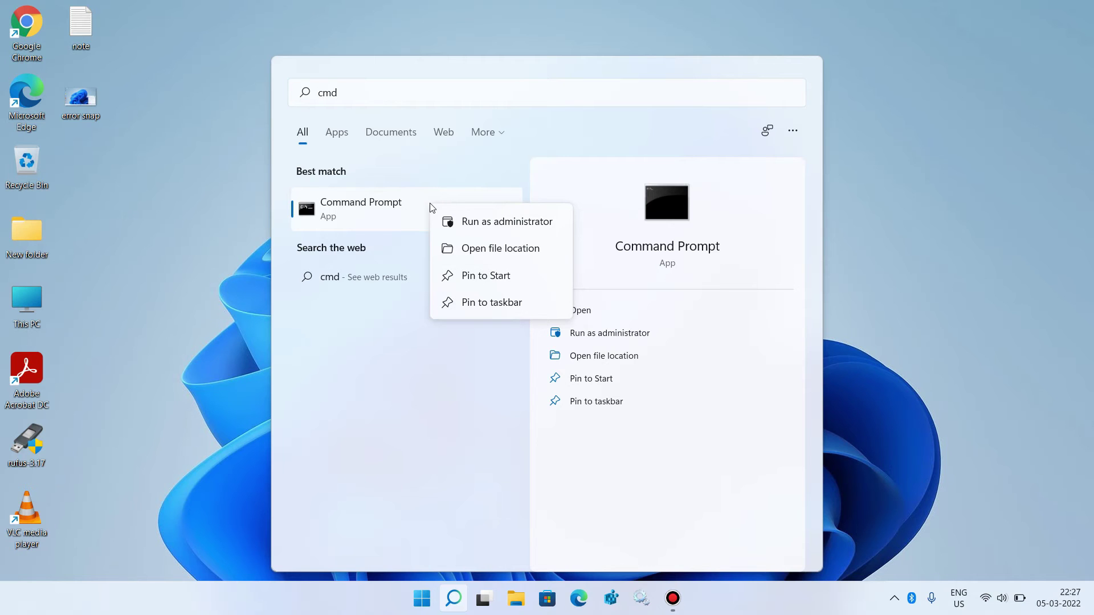
pyautogui.click(491, 222)
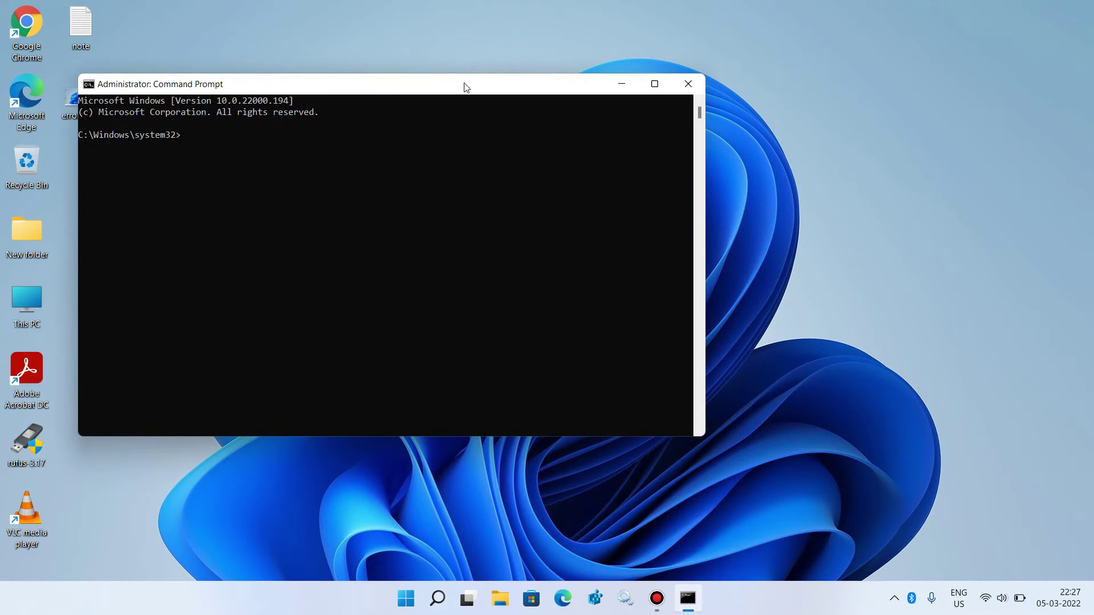
pyautogui.moveTo(466, 86); pyautogui.dragTo(640, 109)
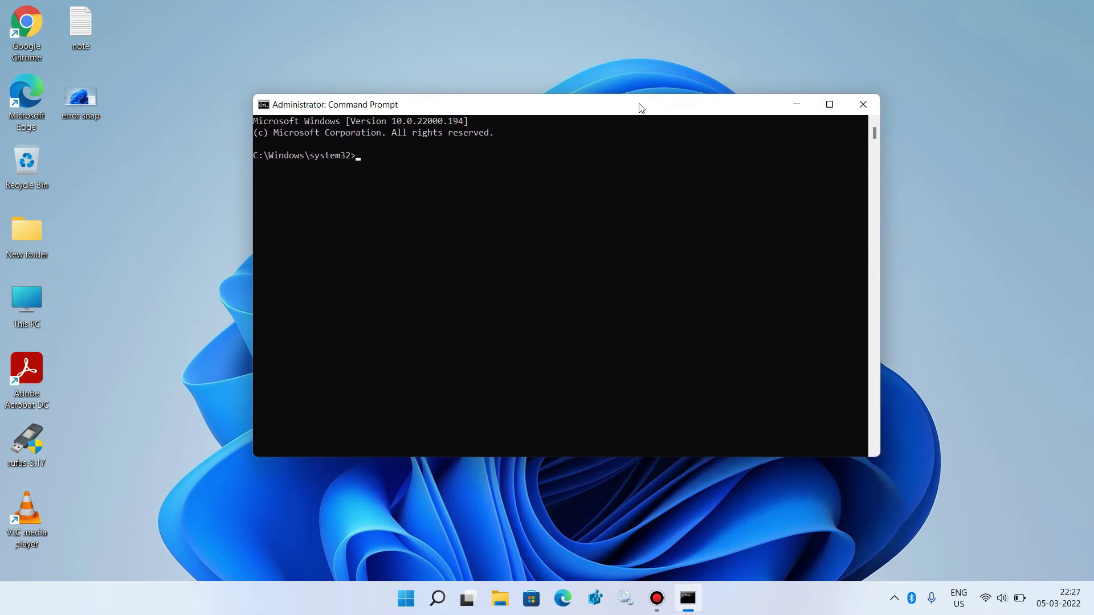
# Open the note file on the desktop, copy its "netsh winsock reset" line, and run it in Command Prompt
pyautogui.doubleClick(81, 23)
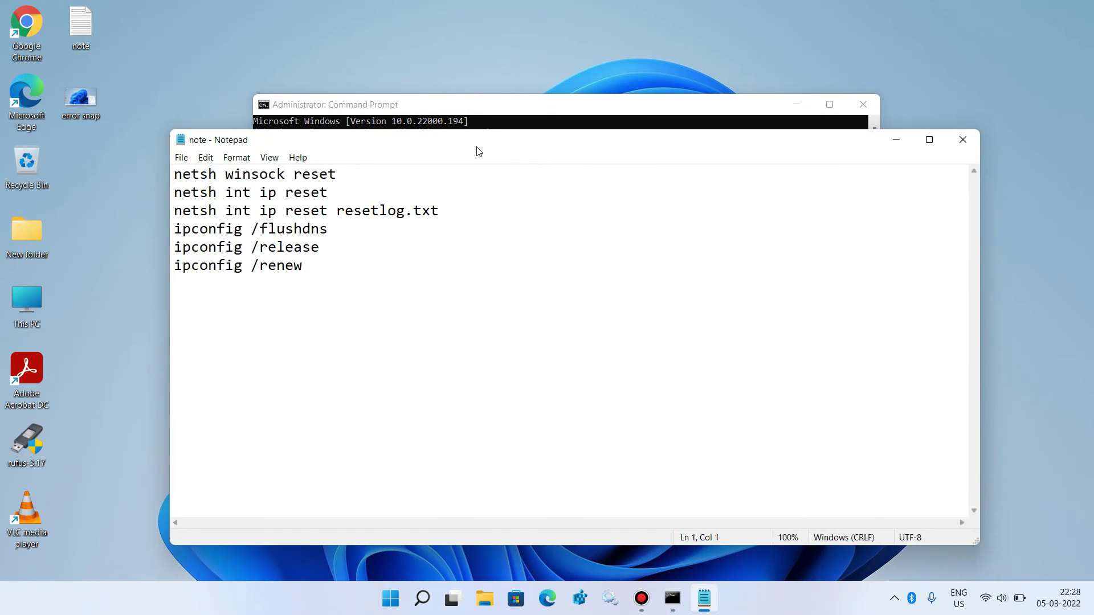
pyautogui.moveTo(476, 152); pyautogui.dragTo(510, 213)
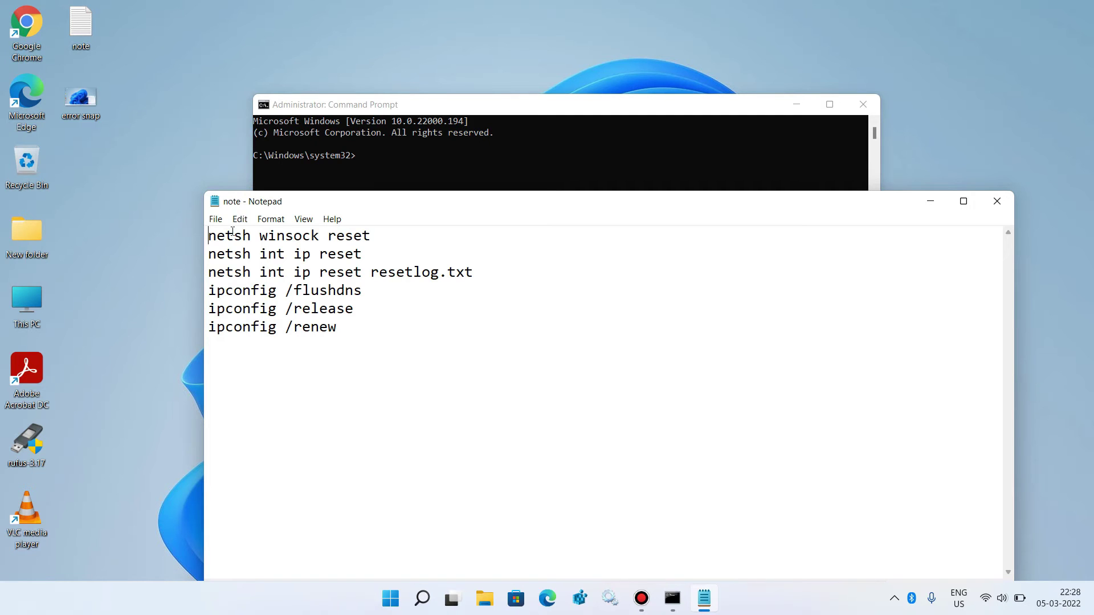
pyautogui.moveTo(209, 235); pyautogui.dragTo(398, 233)
pyautogui.hotkey('ctrl', 'c')
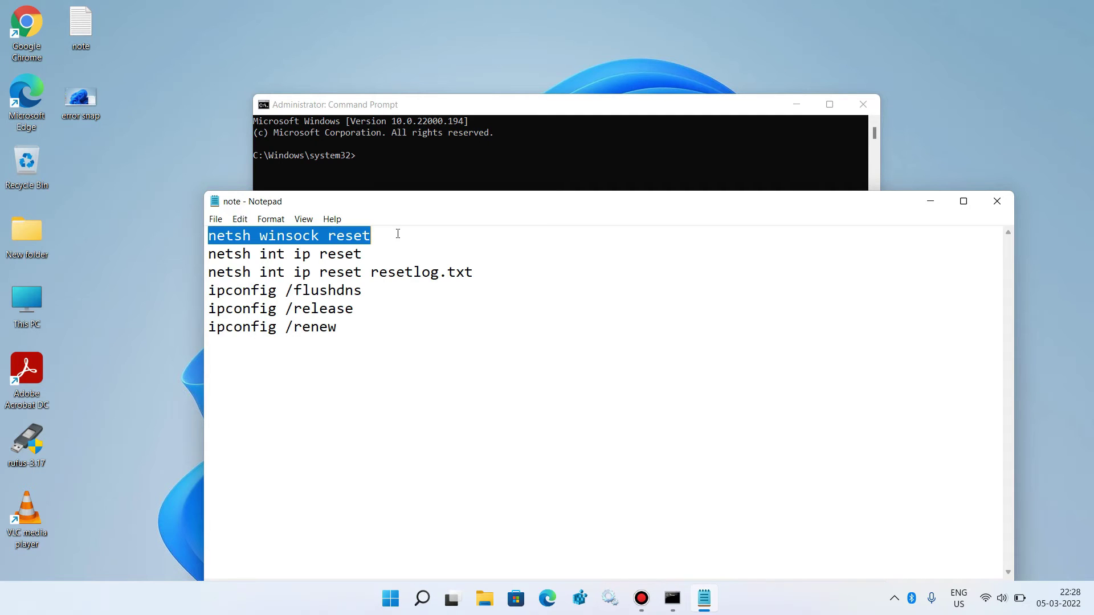
pyautogui.click(930, 201)
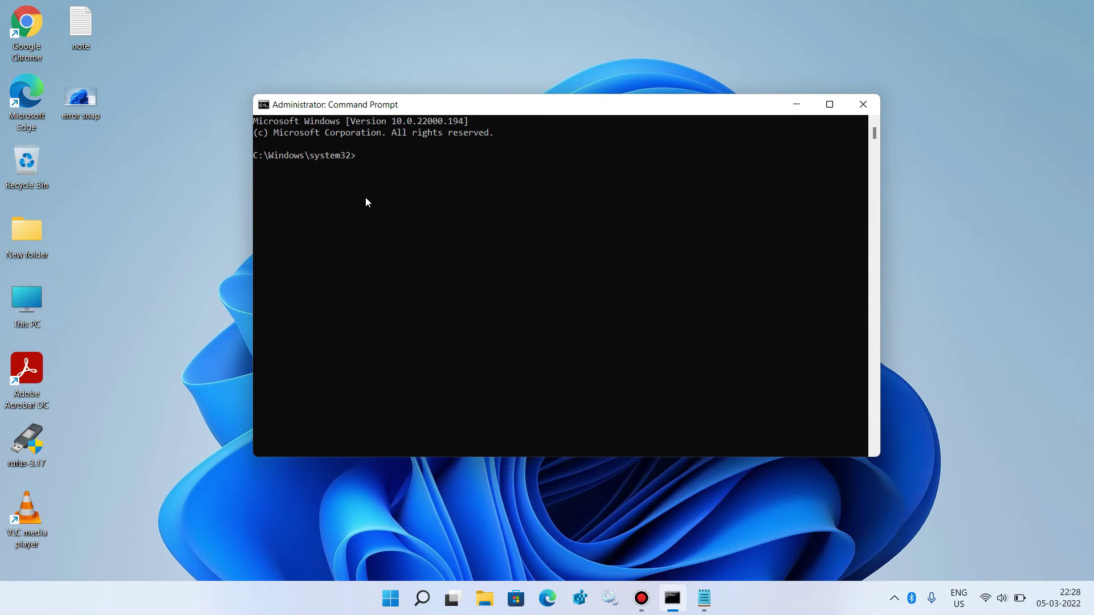
pyautogui.hotkey('ctrl', 'v')
pyautogui.press('Return')
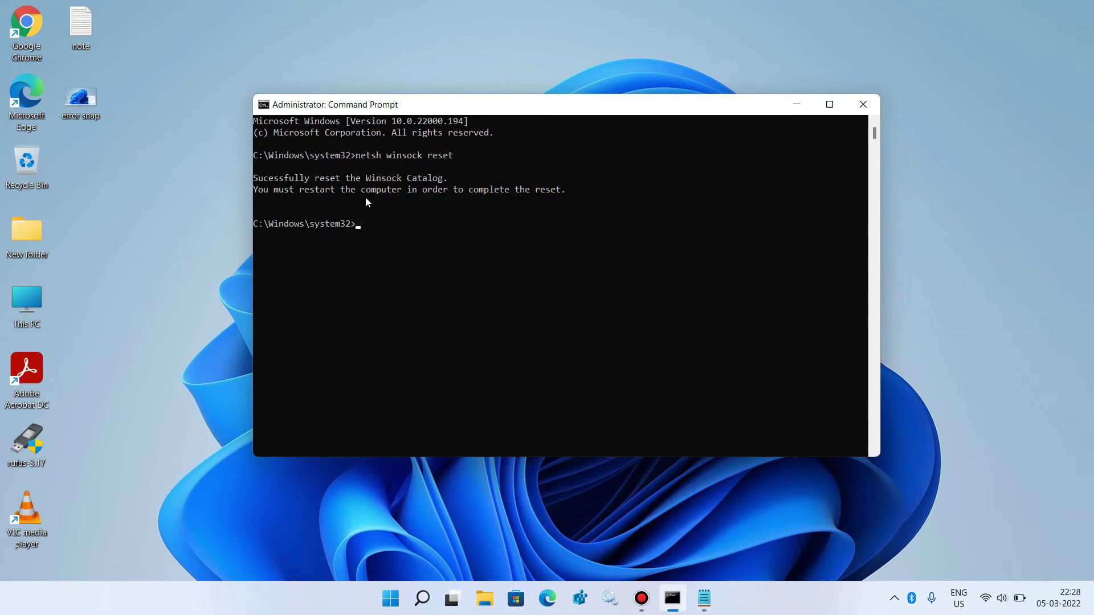
# Copy the "netsh int ip reset" line from the note and run it in Command Prompt
pyautogui.click(704, 598)
pyautogui.moveTo(211, 254); pyautogui.dragTo(376, 257)
pyautogui.hotkey('ctrl', 'c')
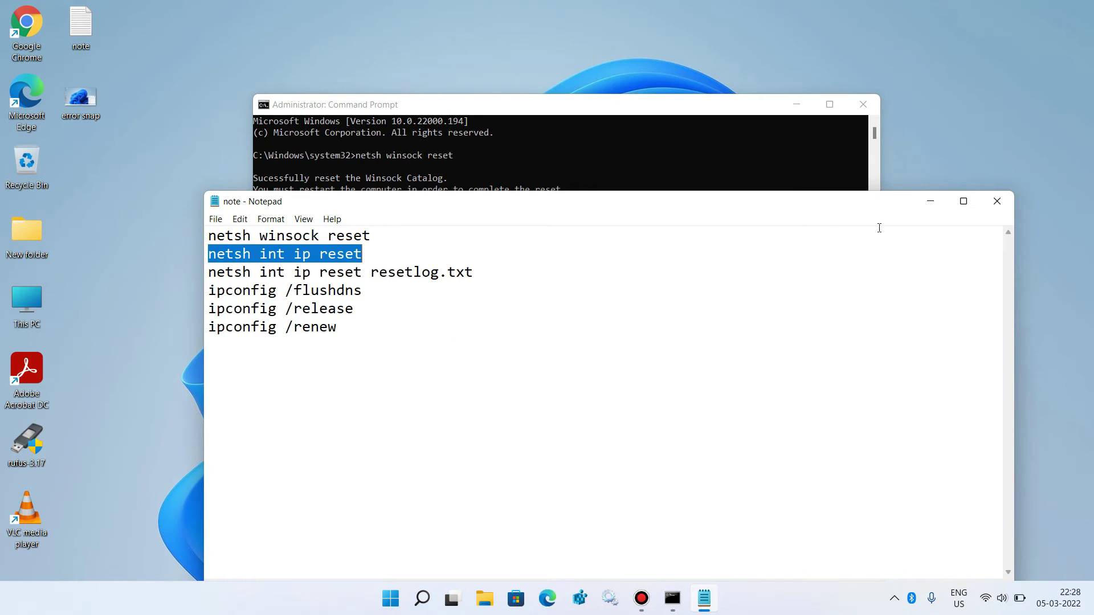
pyautogui.click(930, 201)
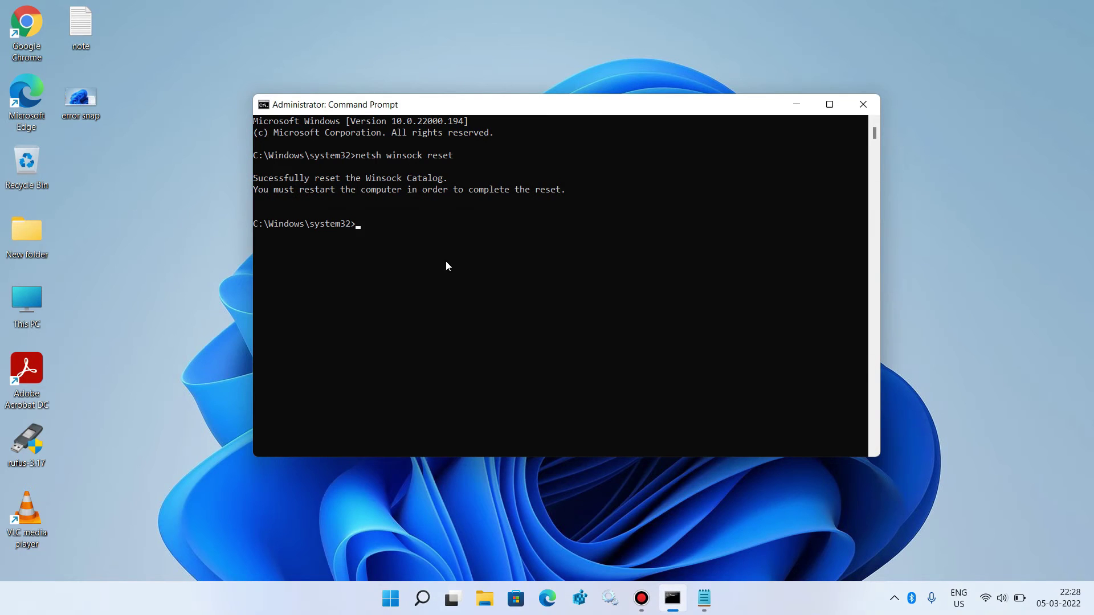
pyautogui.rightClick(461, 262)
pyautogui.press('Return')
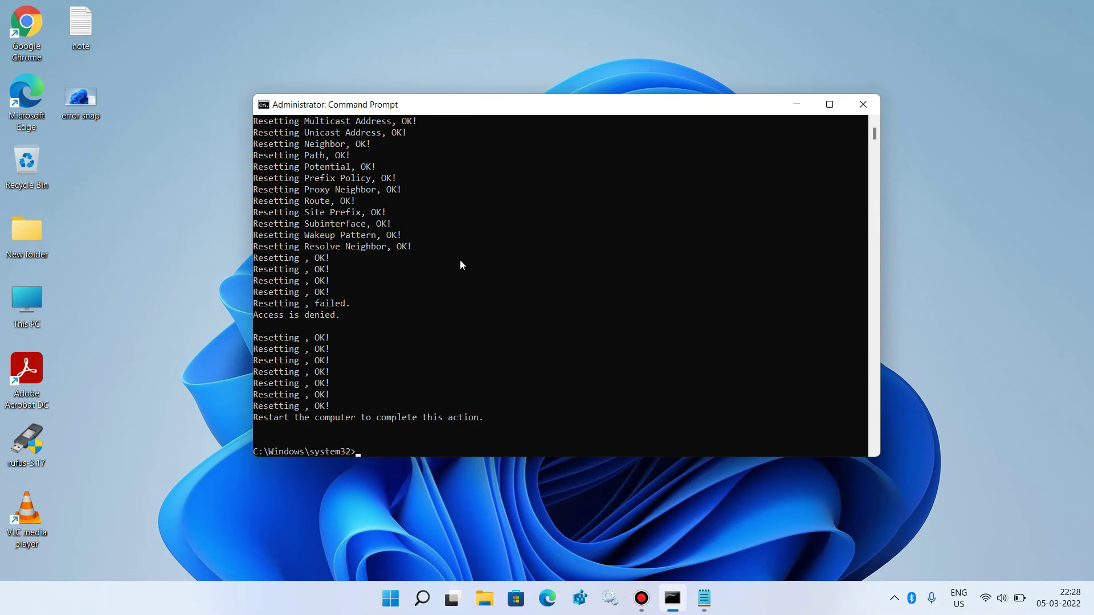
# Copy the "netsh int ip reset resetlog.txt" line from the note and run it in Command Prompt
pyautogui.scroll(-4, 461, 265)
pyautogui.click(704, 598)
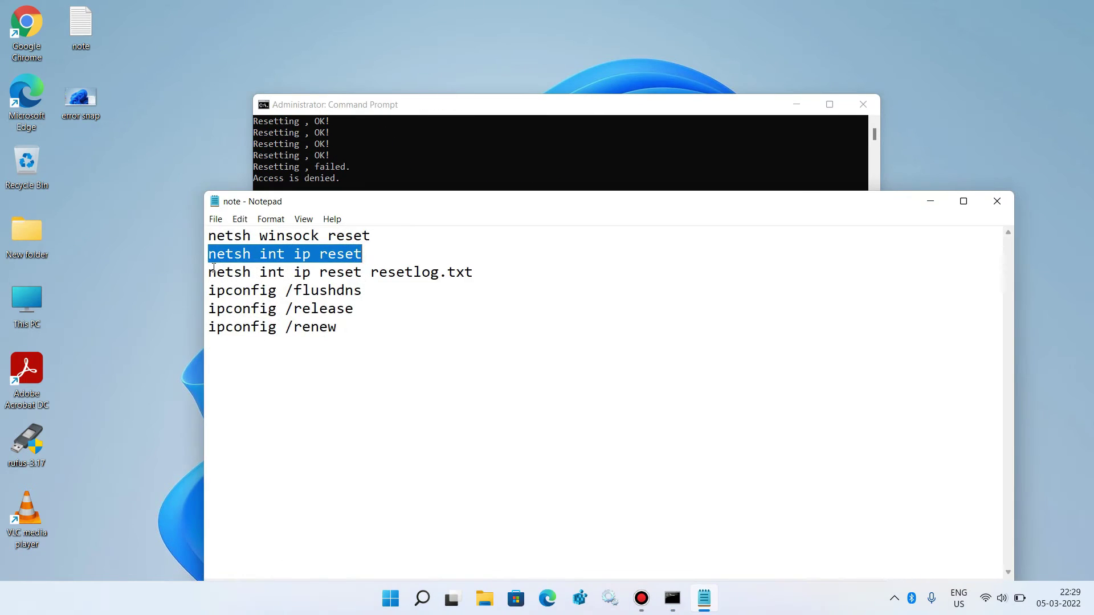
pyautogui.moveTo(209, 272); pyautogui.dragTo(473, 272)
pyautogui.hotkey('ctrl', 'c')
pyautogui.click(930, 201)
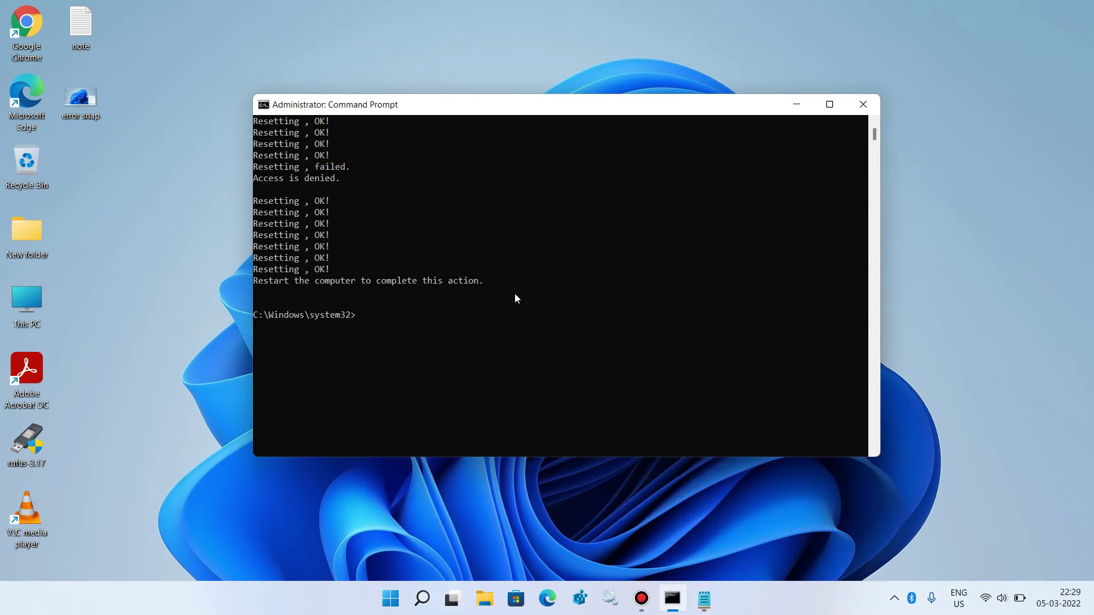
pyautogui.hotkey('ctrl', 'v')
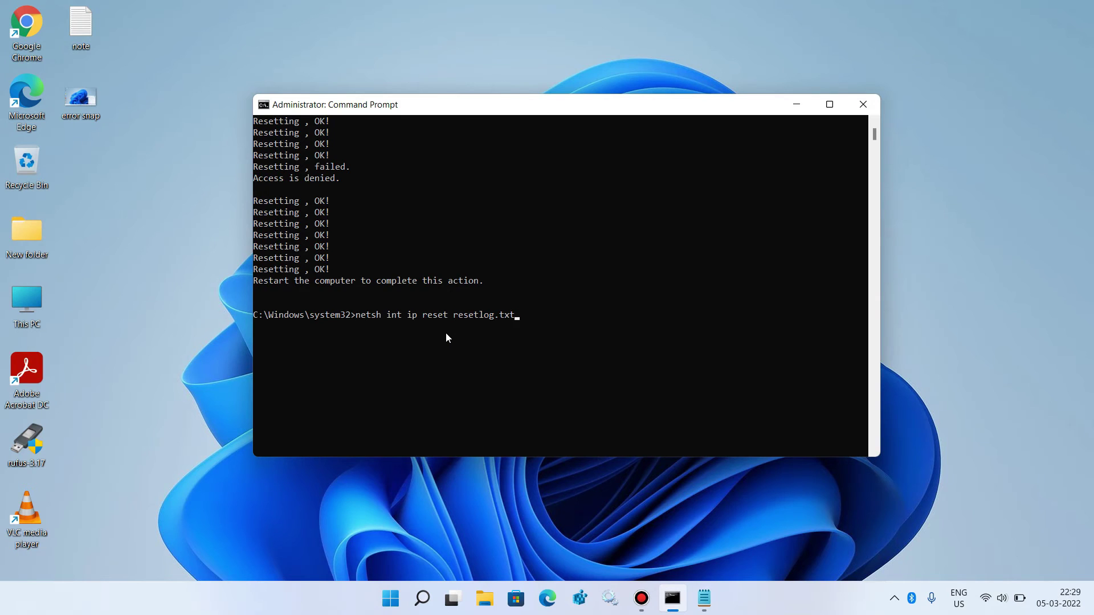
pyautogui.press('Return')
# Copy the "ipconfig /flushdns" line from the note and run it in Command Prompt
pyautogui.click(708, 589)
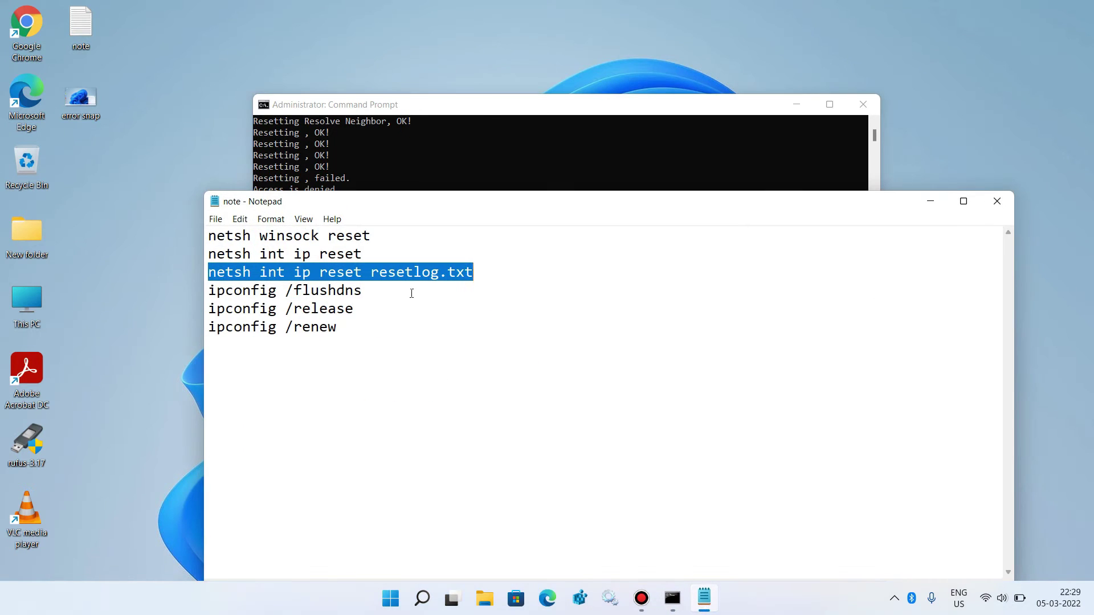
pyautogui.moveTo(208, 290); pyautogui.dragTo(383, 290)
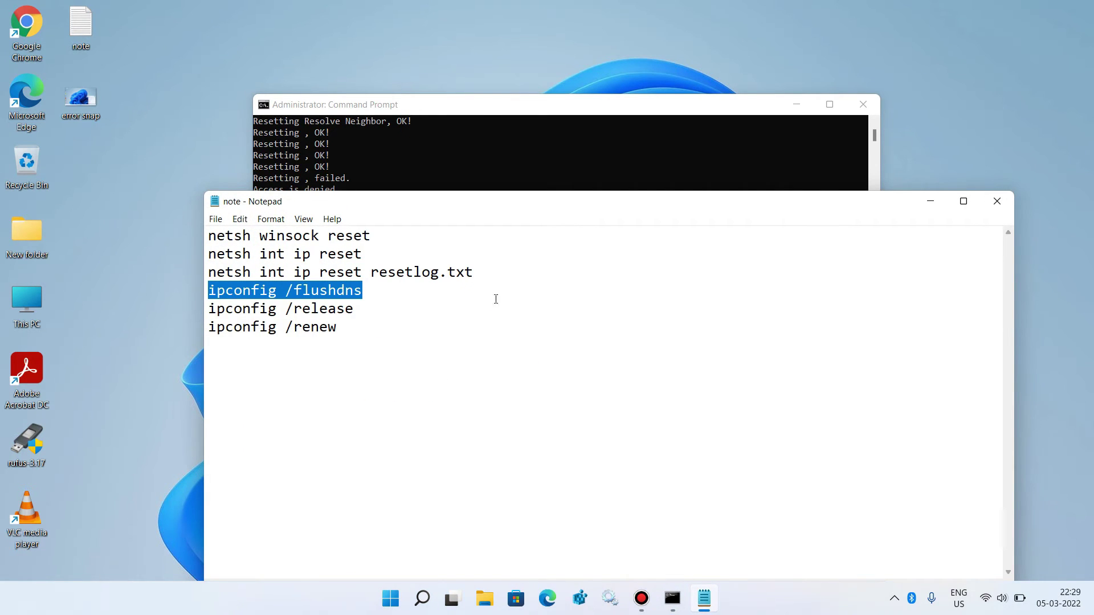
pyautogui.click(928, 203)
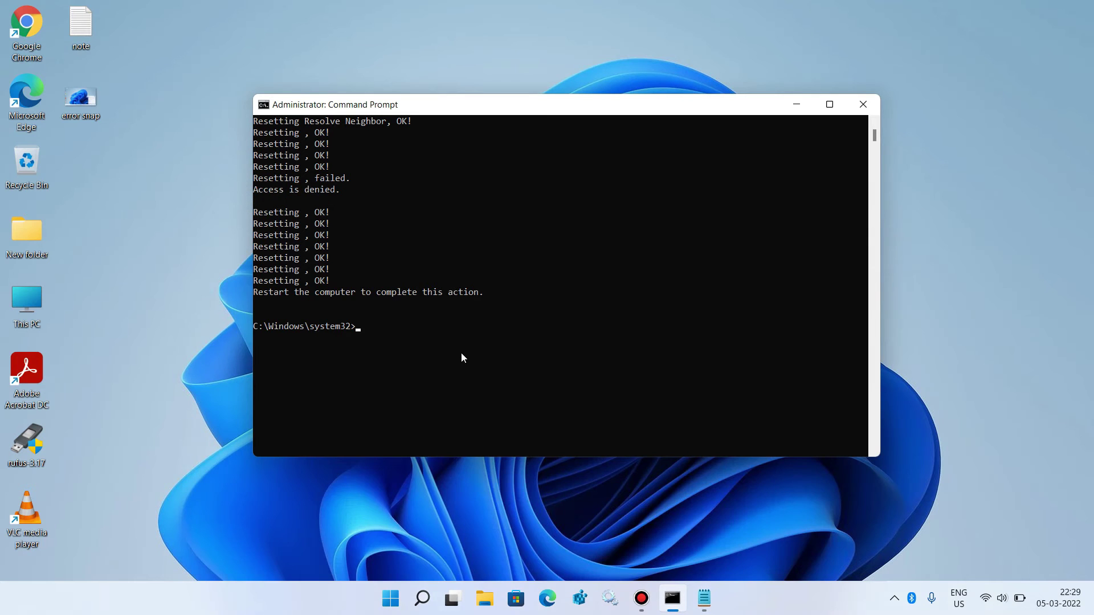
pyautogui.write('ipconfig /flushdns')
pyautogui.press('Return')
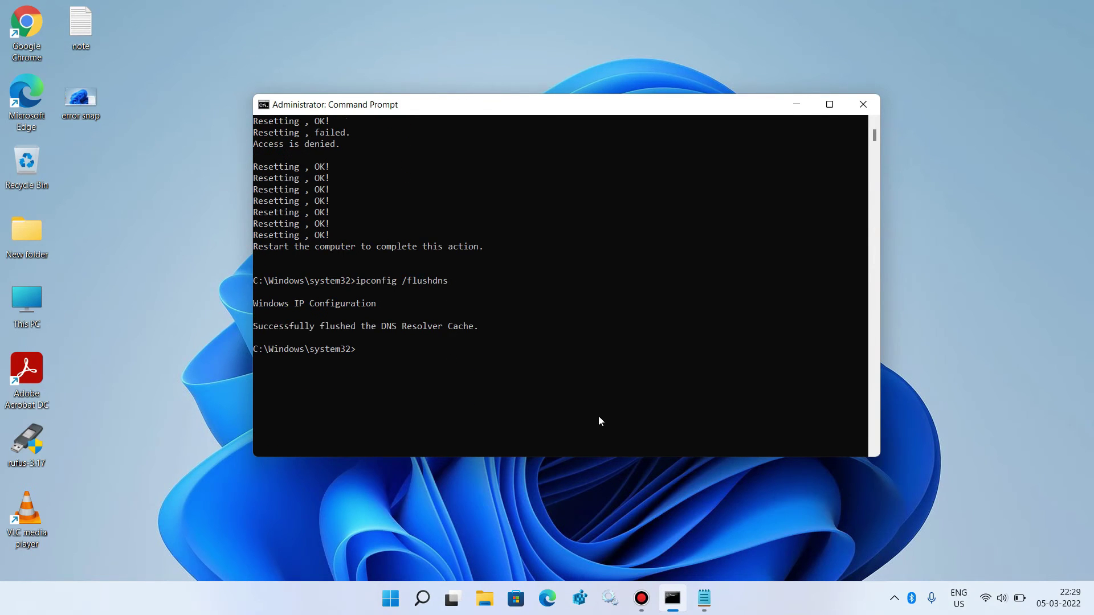
# Copy the "ipconfig /release" line from the note and run it in Command Prompt
pyautogui.click(704, 598)
pyautogui.moveTo(208, 308); pyautogui.dragTo(358, 308)
pyautogui.hotkey('ctrl', 'c')
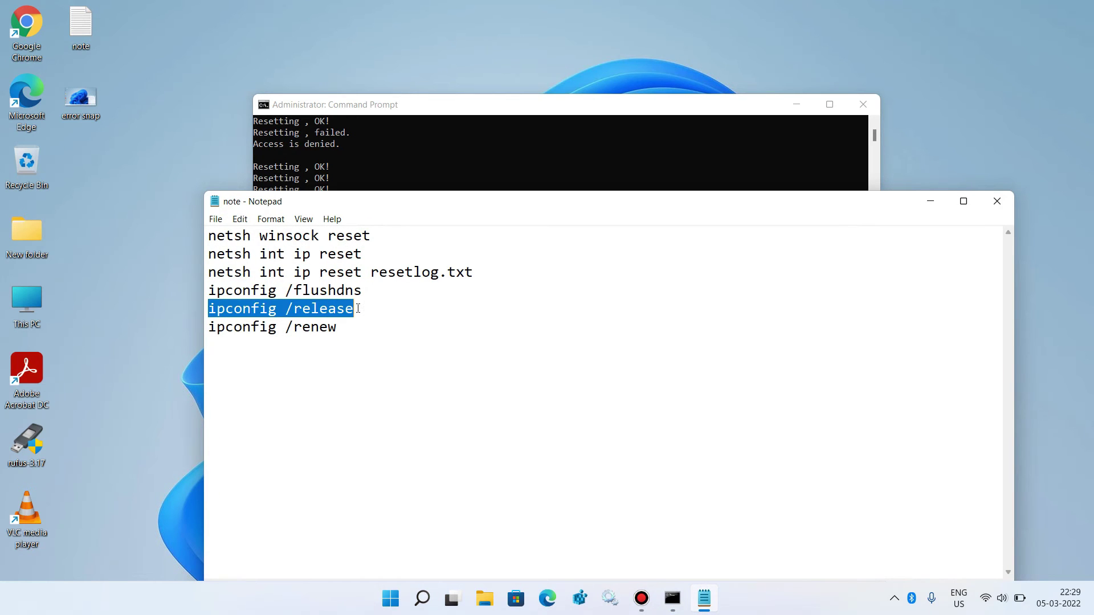
pyautogui.click(930, 202)
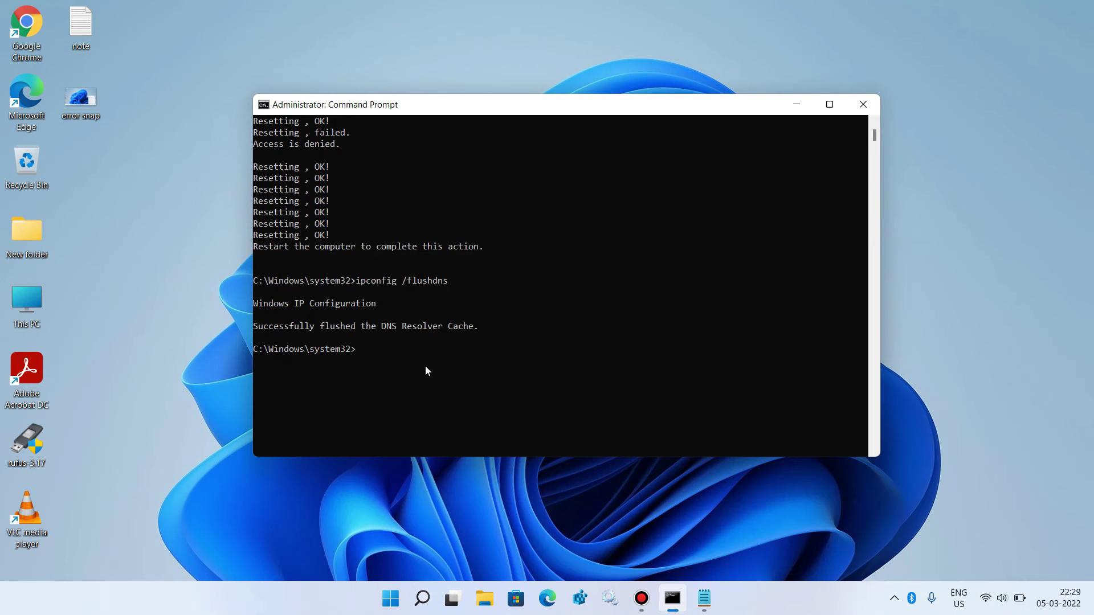
pyautogui.hotkey('ctrl', 'v')
pyautogui.press('Return')
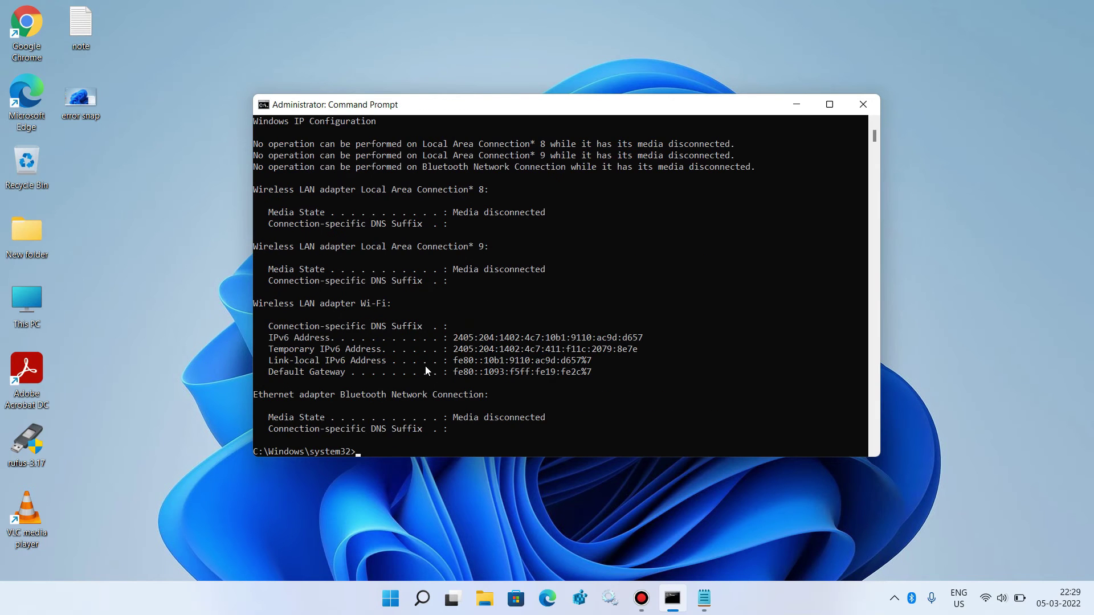
# Copy the "ipconfig /renew" line from the note, run it in Command Prompt, and close the prompt with the exit command
pyautogui.click(705, 595)
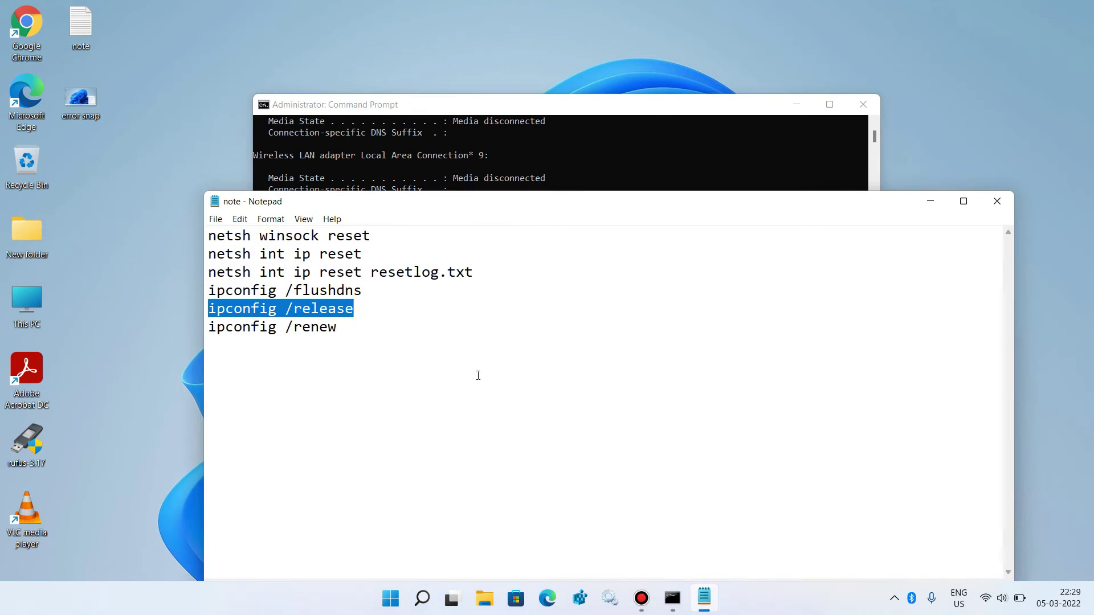
pyautogui.moveTo(210, 328); pyautogui.dragTo(375, 330)
pyautogui.hotkey('ctrl', 'c')
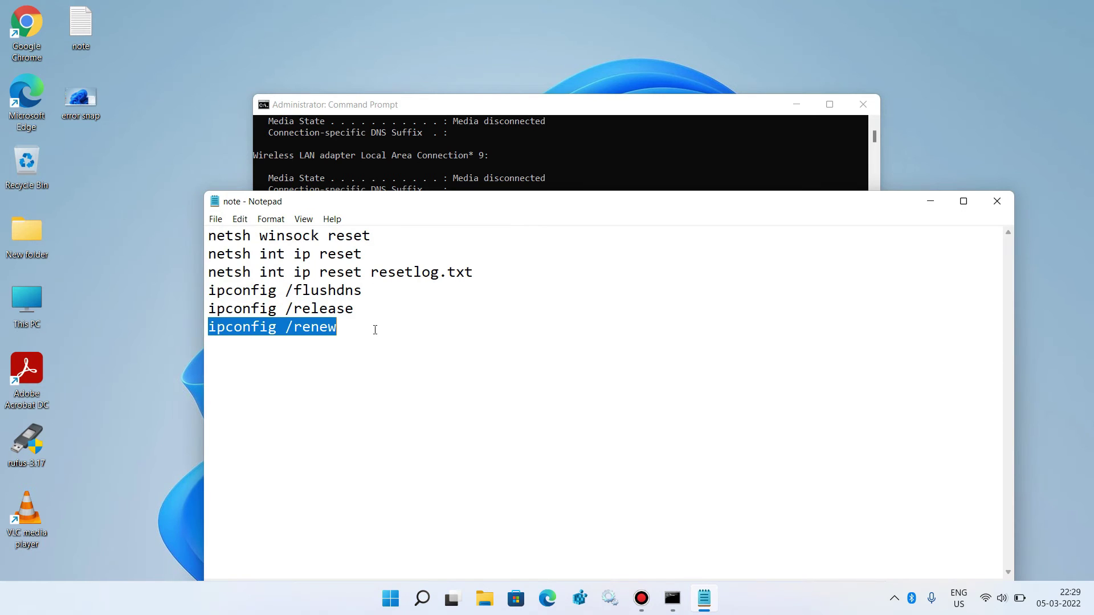
pyautogui.click(931, 201)
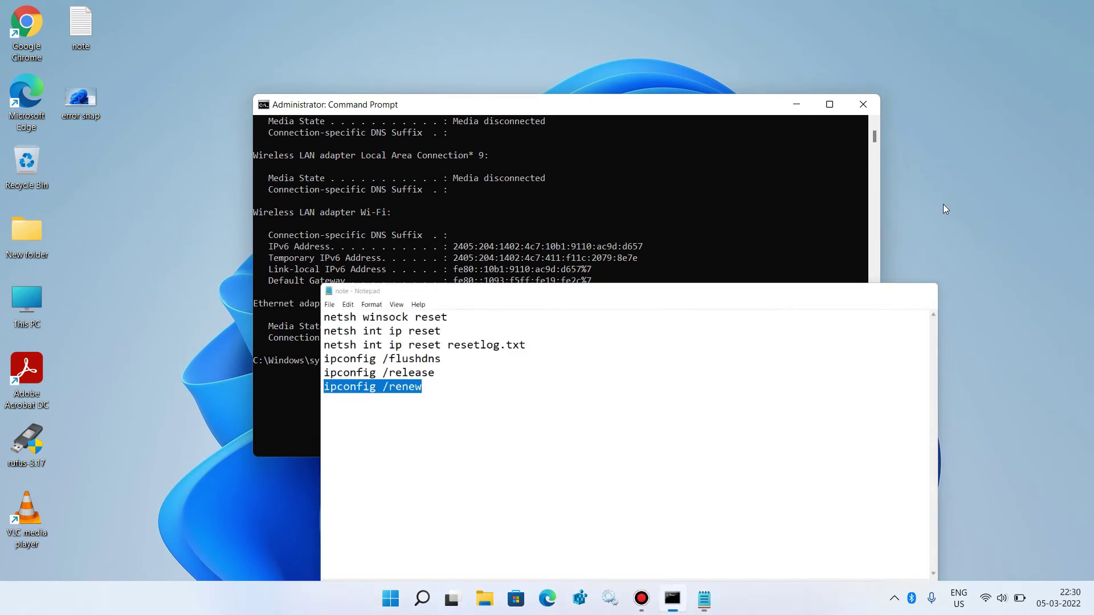
pyautogui.hotkey('ctrl', 'v')
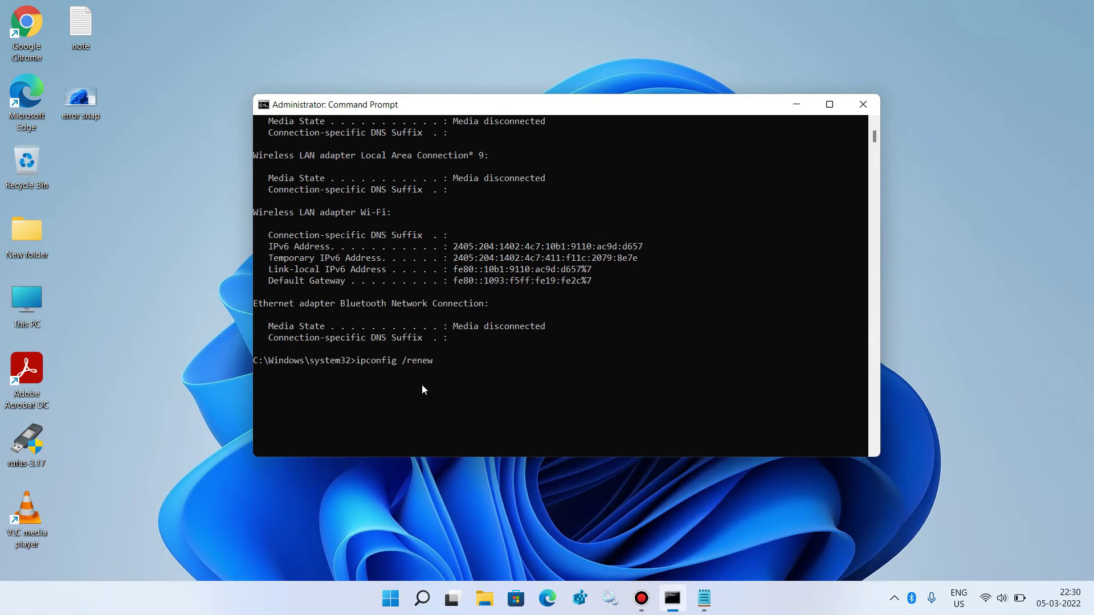
pyautogui.press('Return')
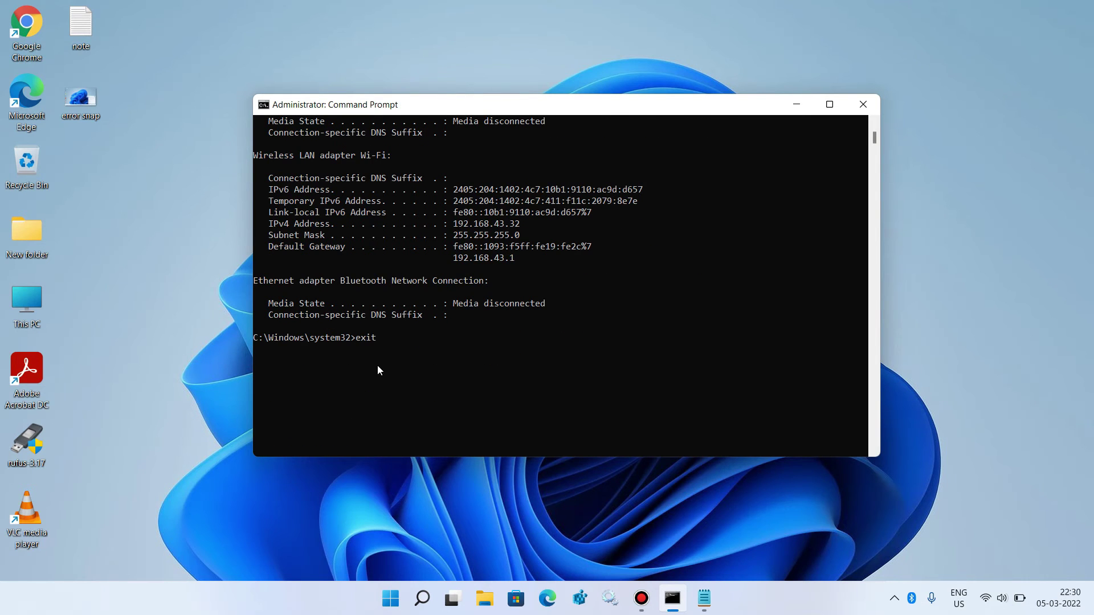
pyautogui.write('exit')
pyautogui.press('Return')
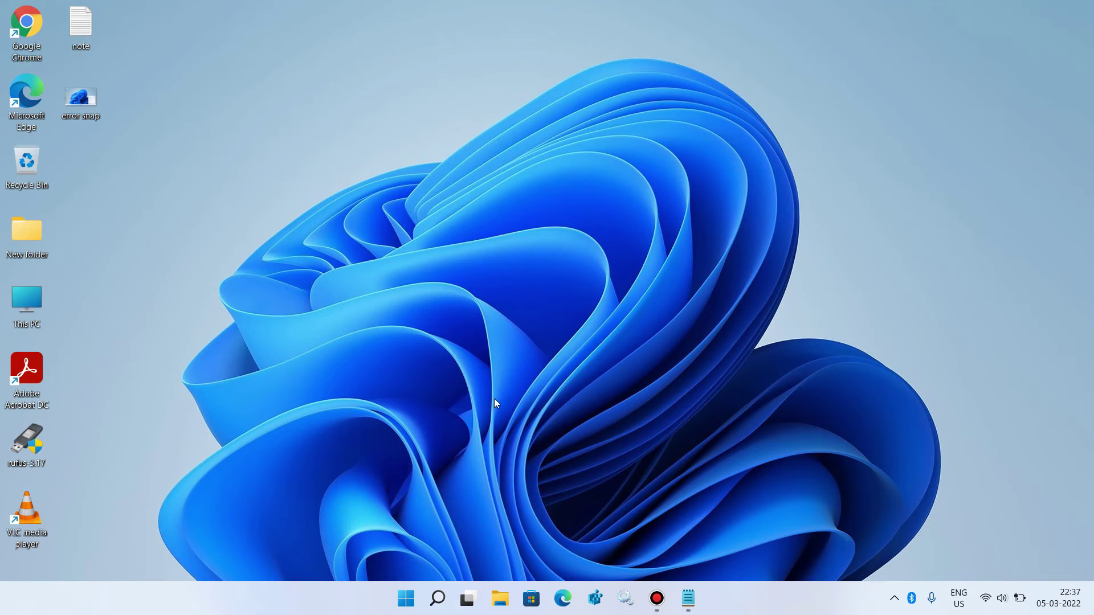
# Open Device Manager, collapse Other devices, and expand the Network adapters category
pyautogui.rightClick(407, 594)
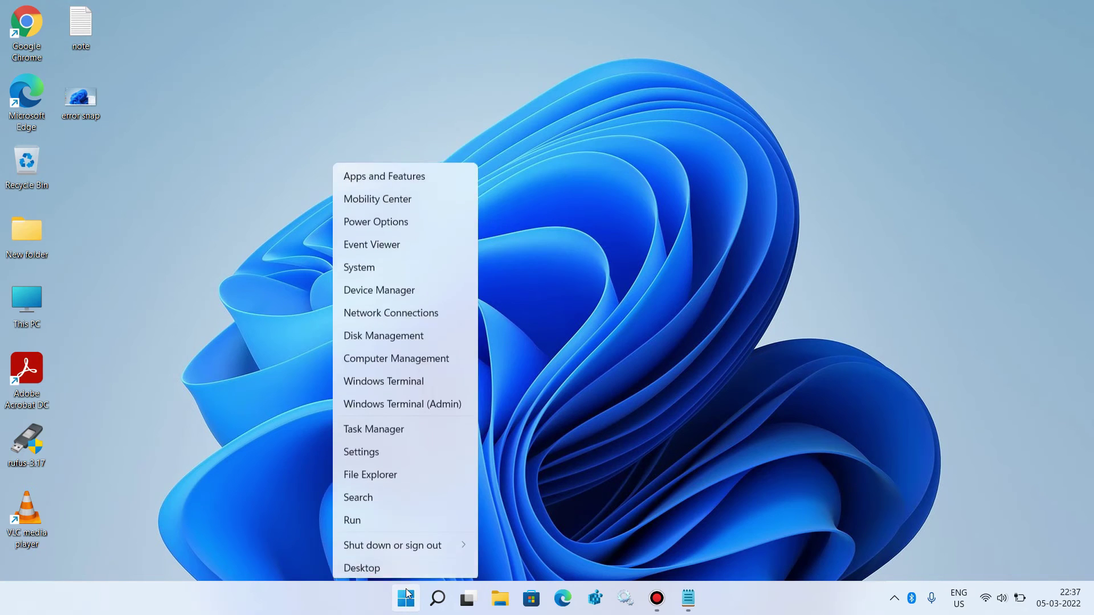
pyautogui.click(381, 288)
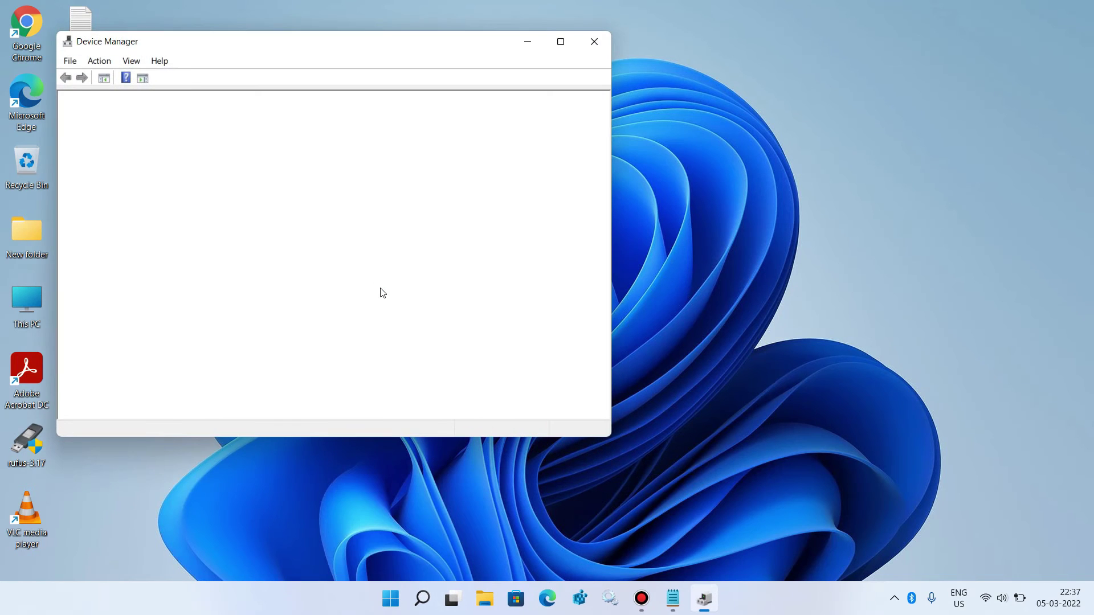
pyautogui.moveTo(357, 44); pyautogui.dragTo(546, 81)
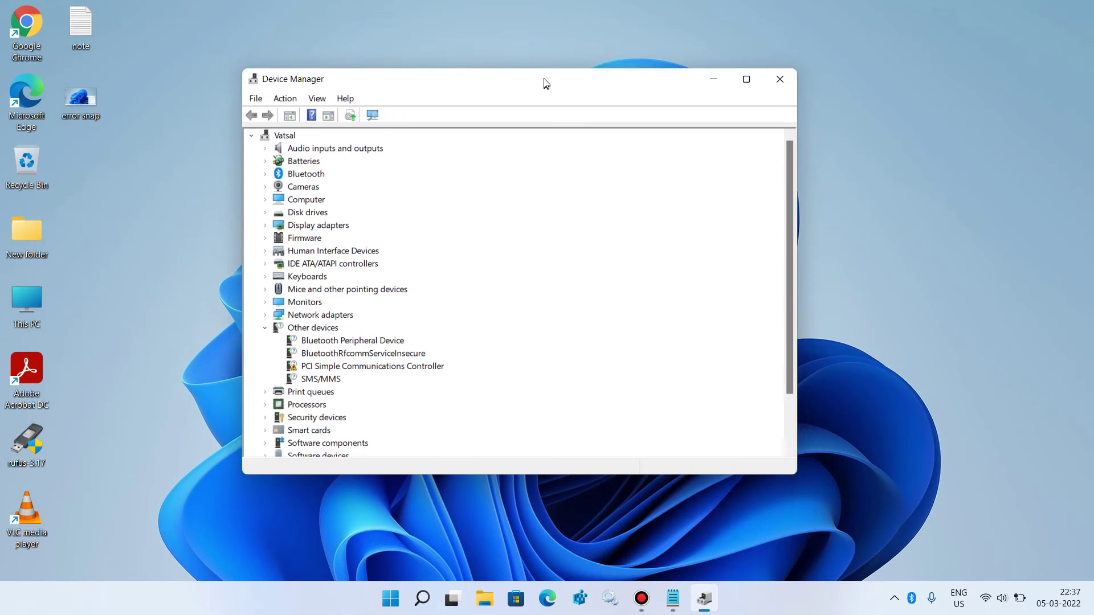
pyautogui.click(266, 326)
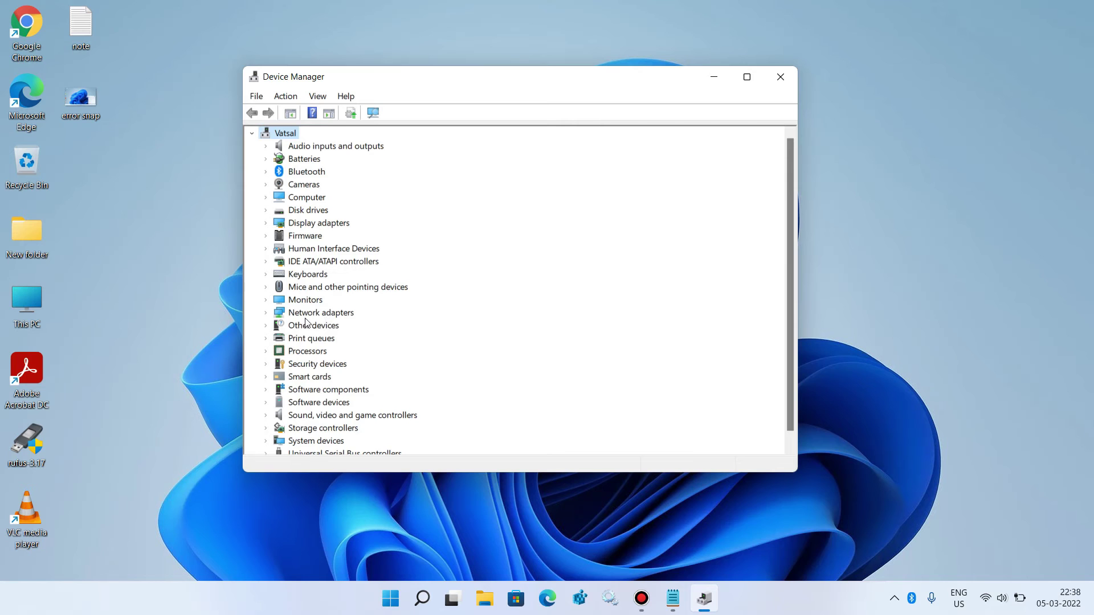
pyautogui.click(266, 313)
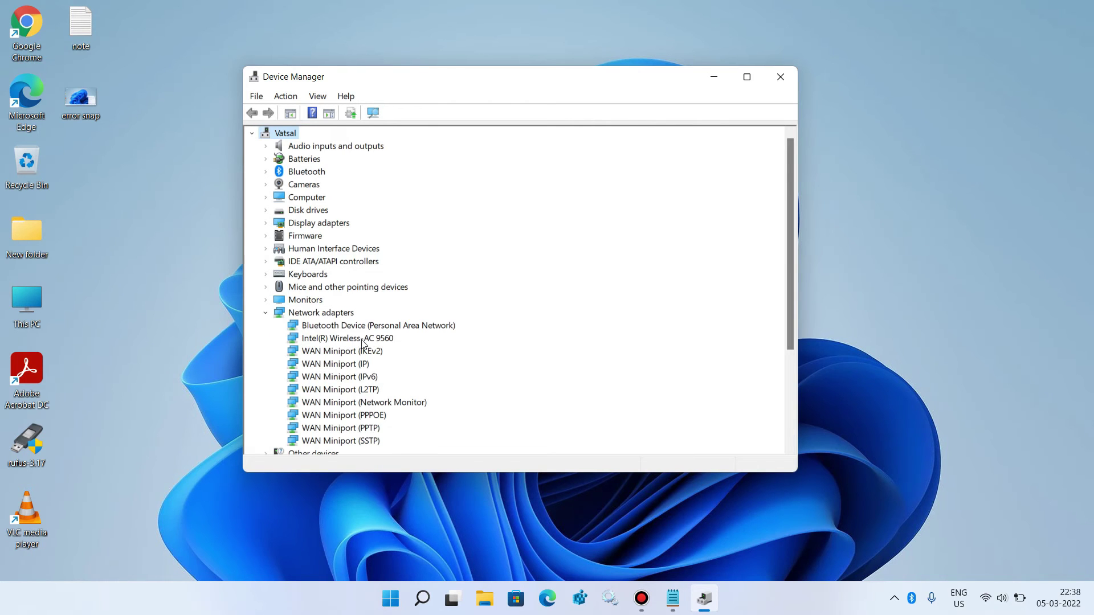
# Update the Intel(R) Wireless-AC 9560 driver manually, installing the first Intel(R) Wireless-AC 9560 (Intel) entry from the drivers available on the computer
pyautogui.click(337, 340)
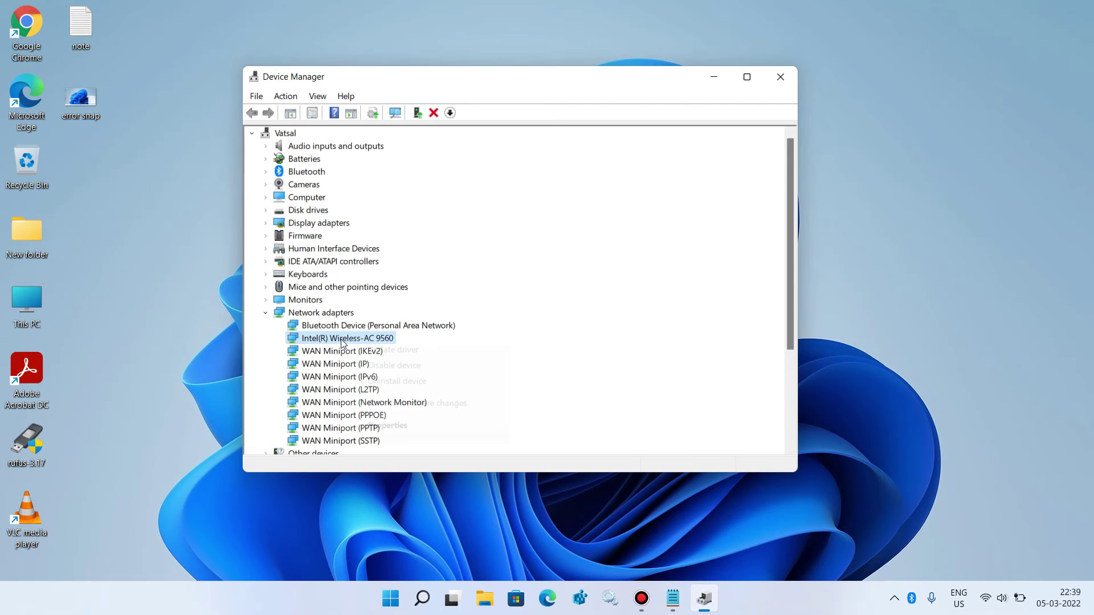
pyautogui.rightClick(341, 340)
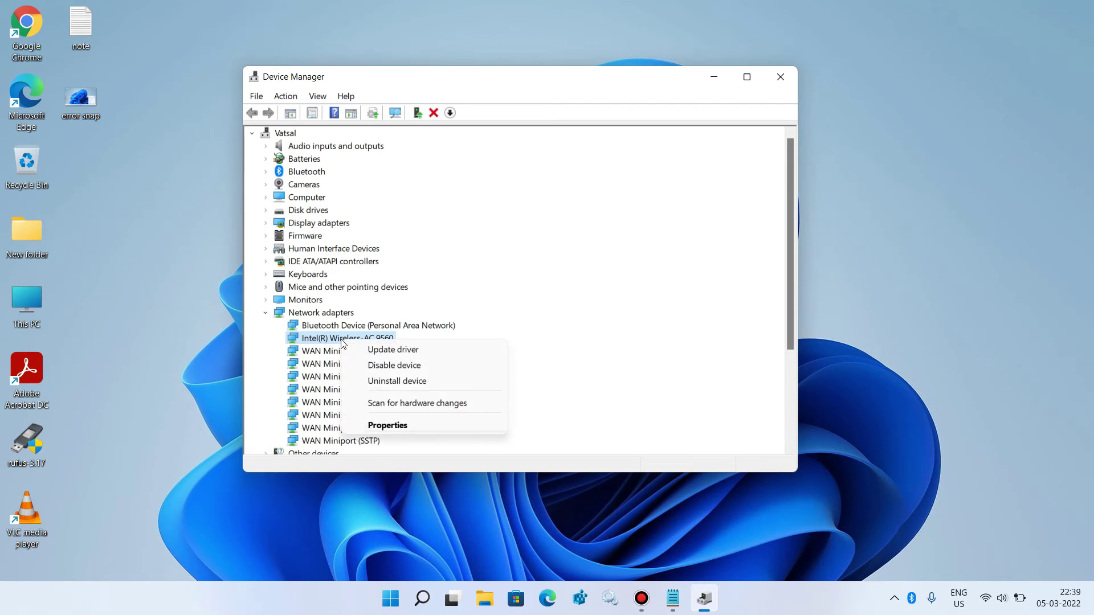
pyautogui.click(372, 351)
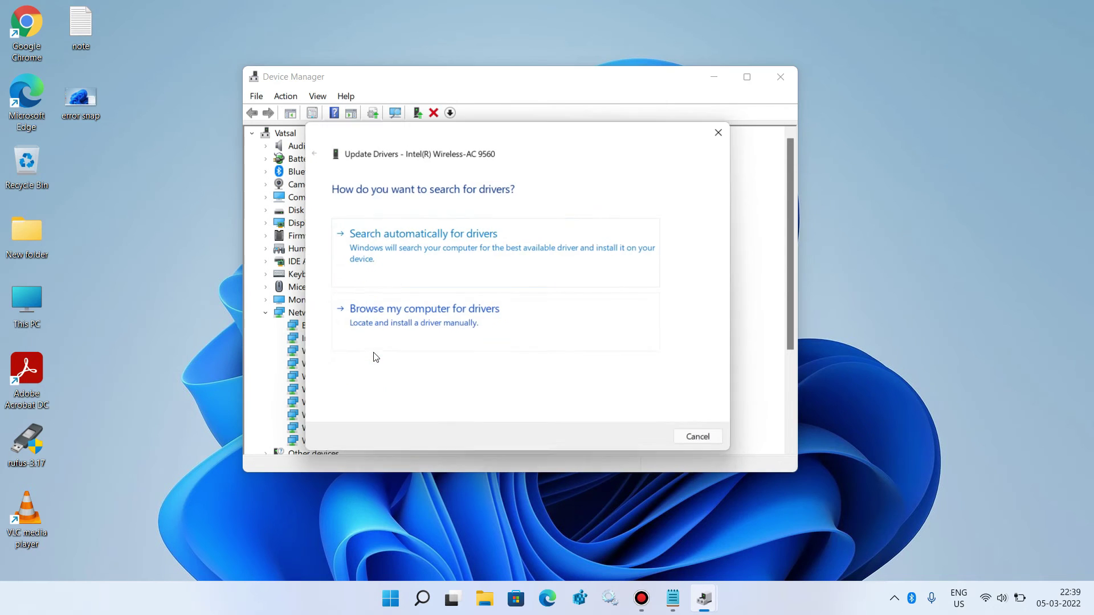
pyautogui.click(434, 323)
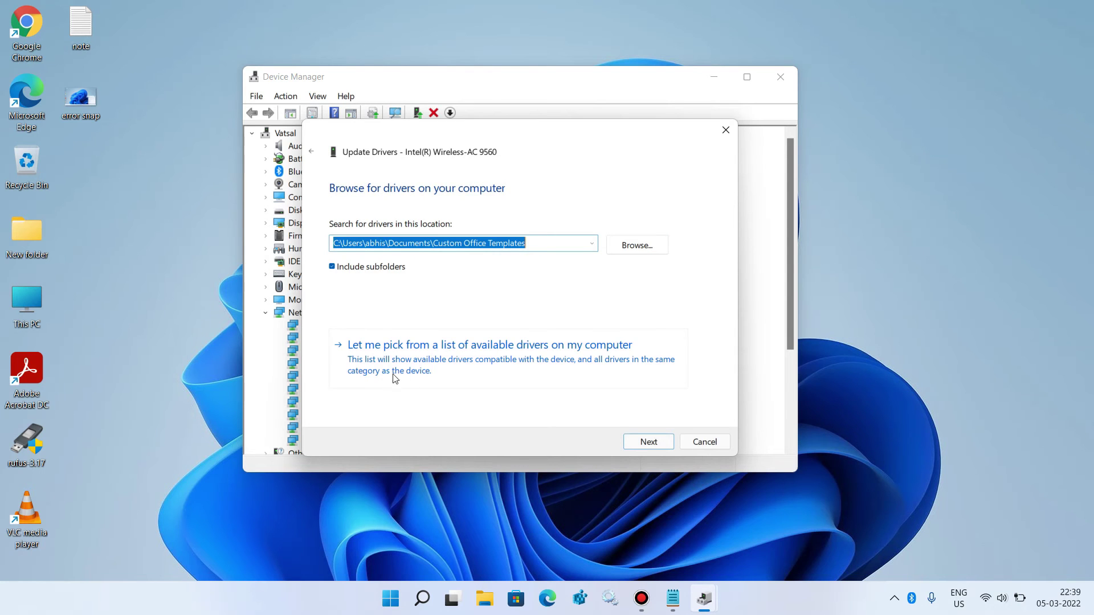
pyautogui.click(470, 354)
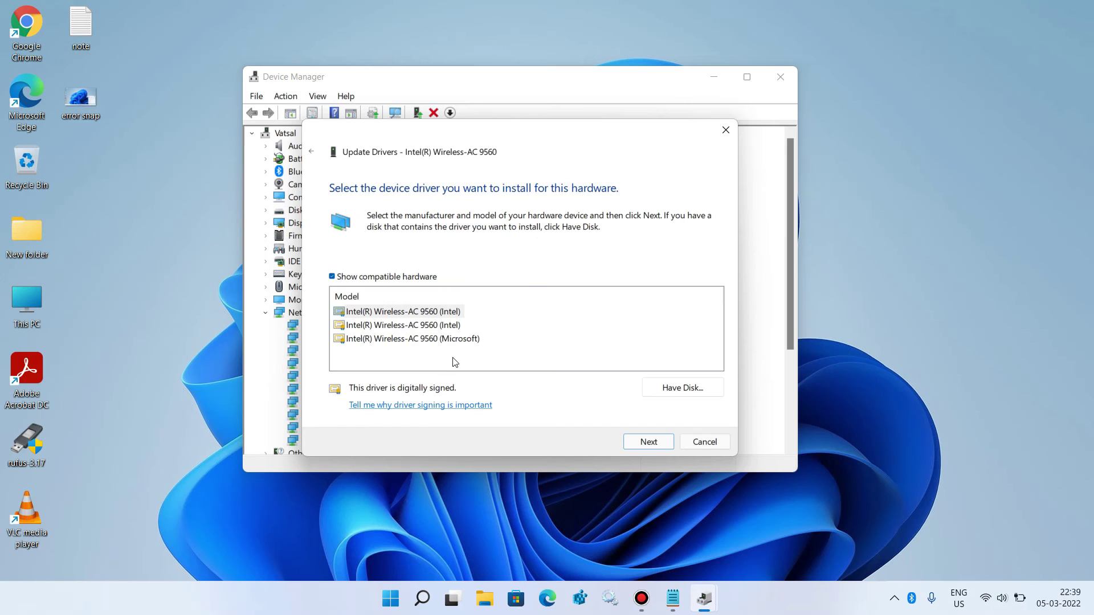
pyautogui.click(397, 315)
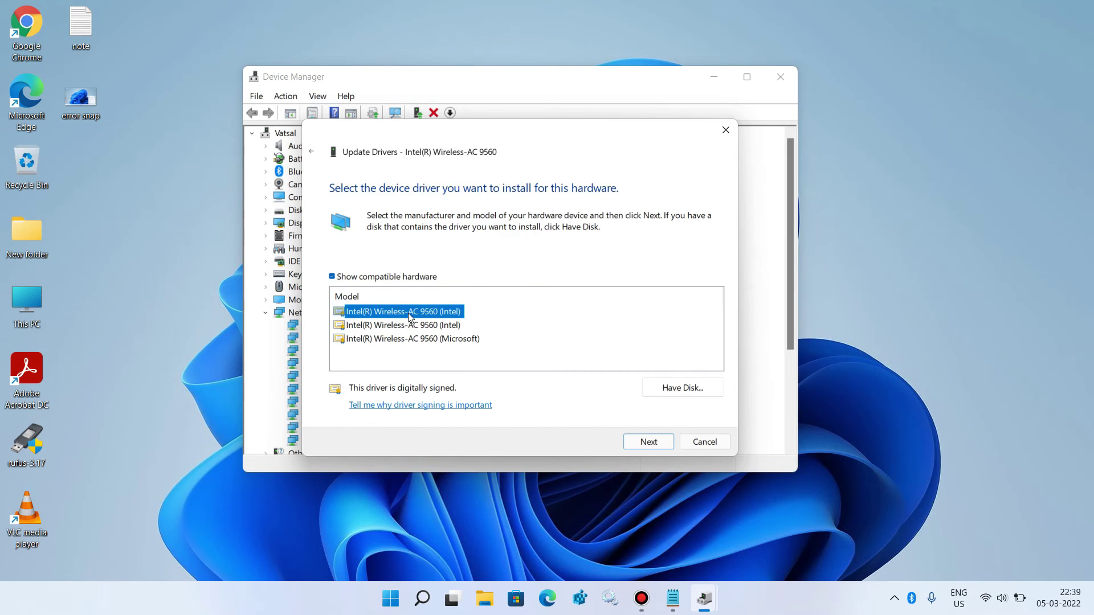
pyautogui.click(630, 439)
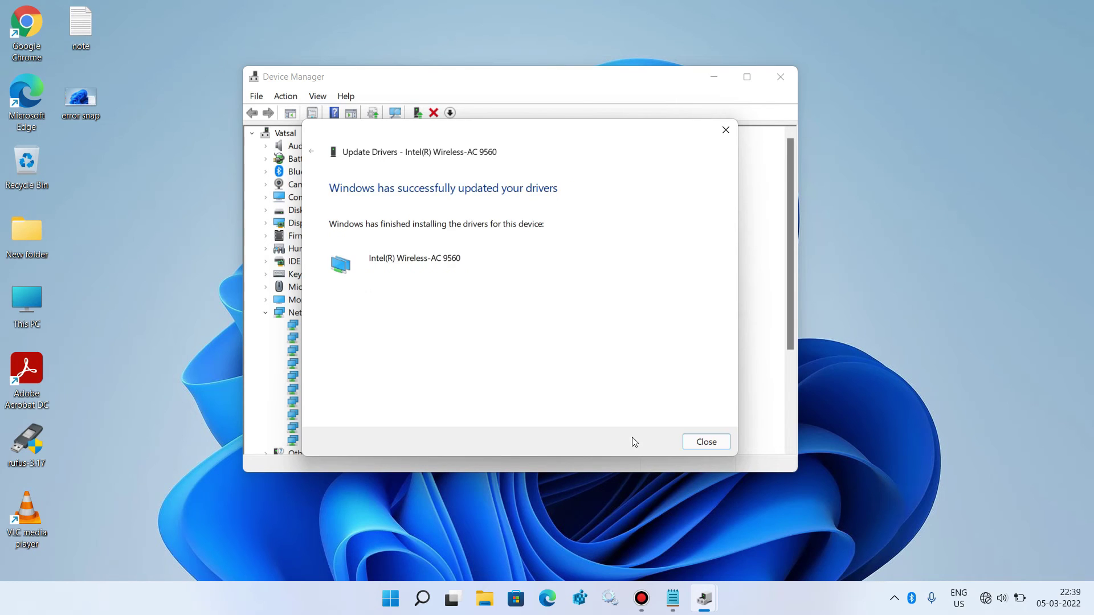
pyautogui.click(706, 443)
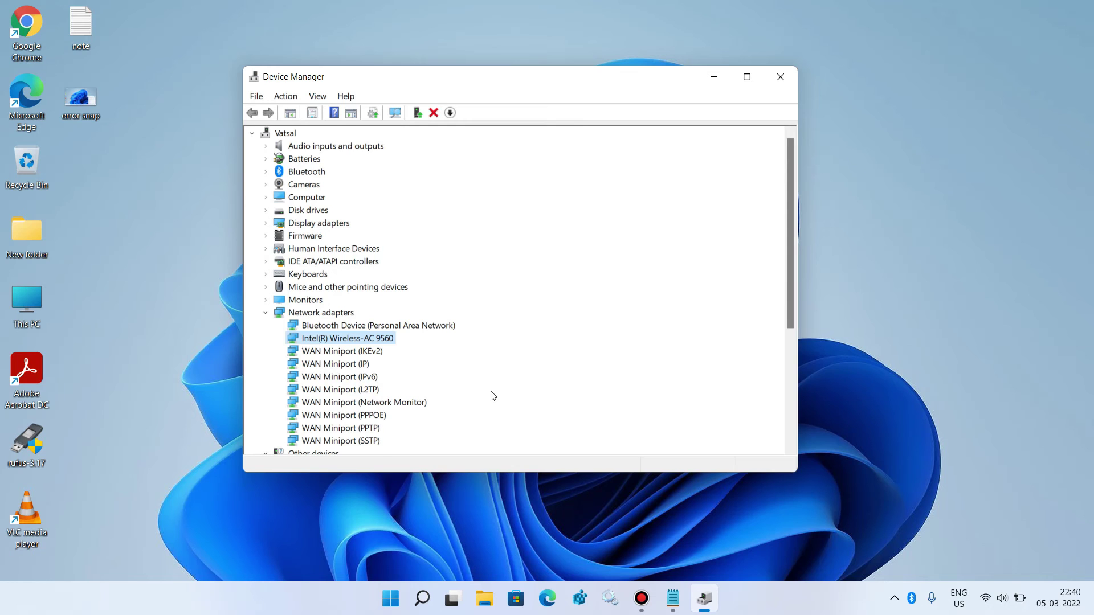
# Uninstall the Intel(R) Wireless-AC 9560 device without attempting to remove its driver
pyautogui.rightClick(368, 340)
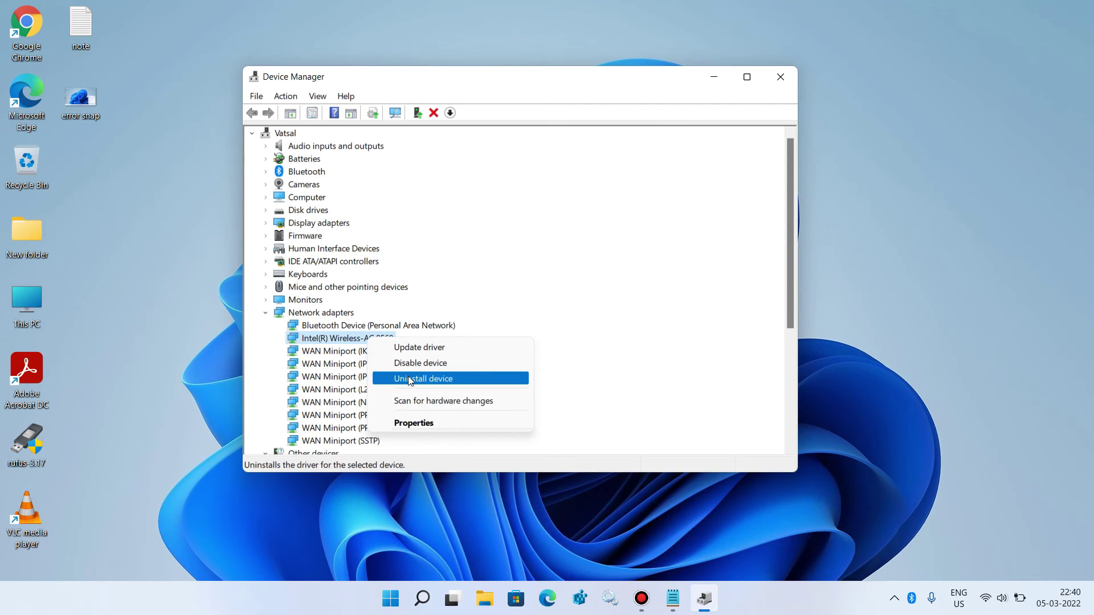
pyautogui.click(422, 382)
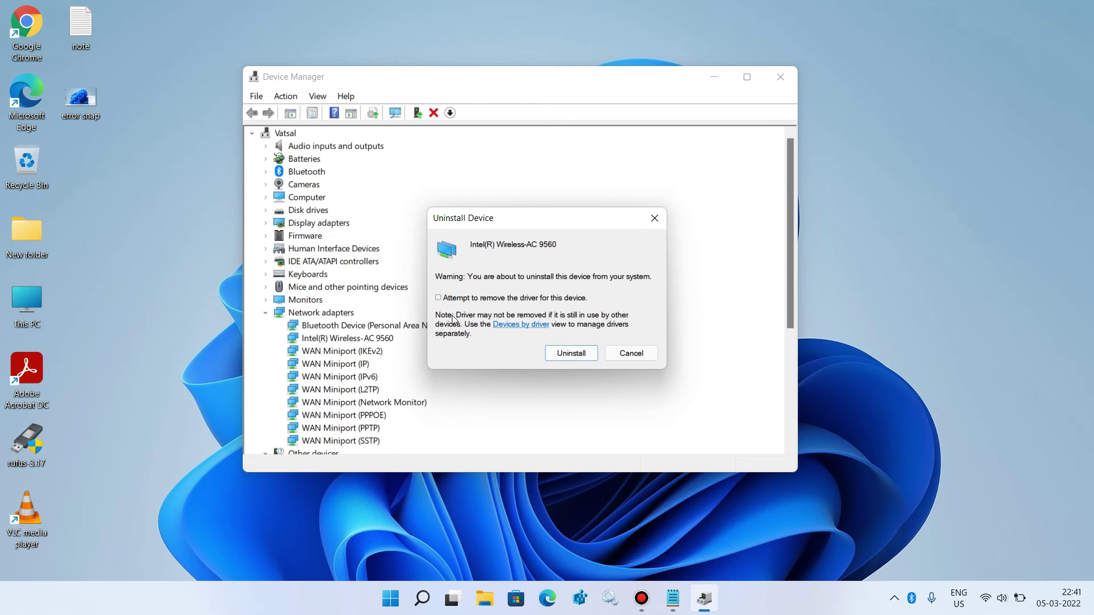
pyautogui.click(565, 352)
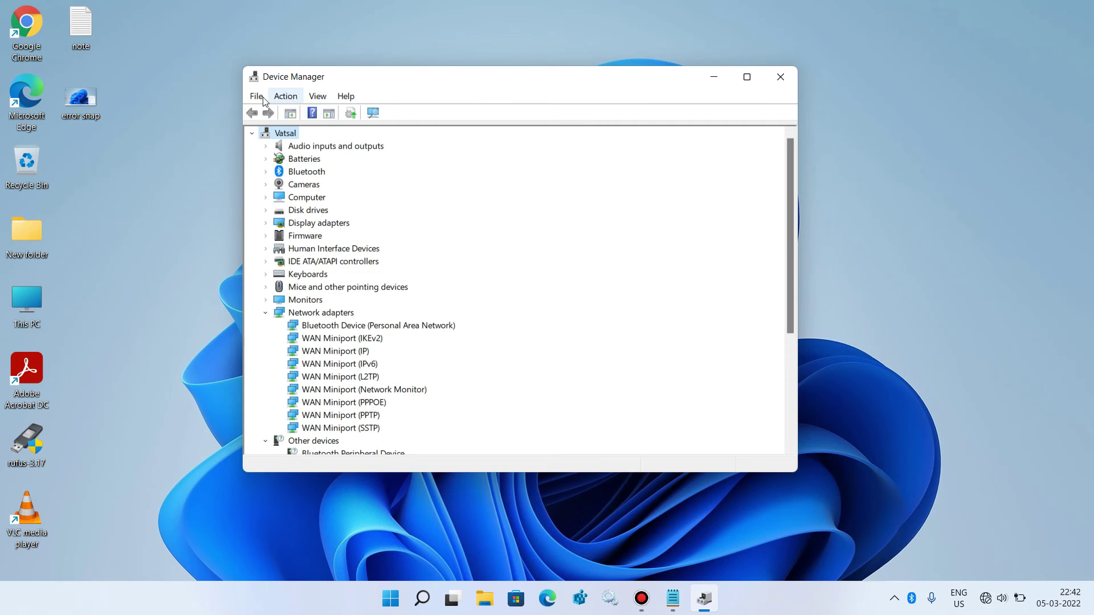
# Scan for hardware changes to reinstall the wireless adapter, and close Device Manager
pyautogui.click(284, 96)
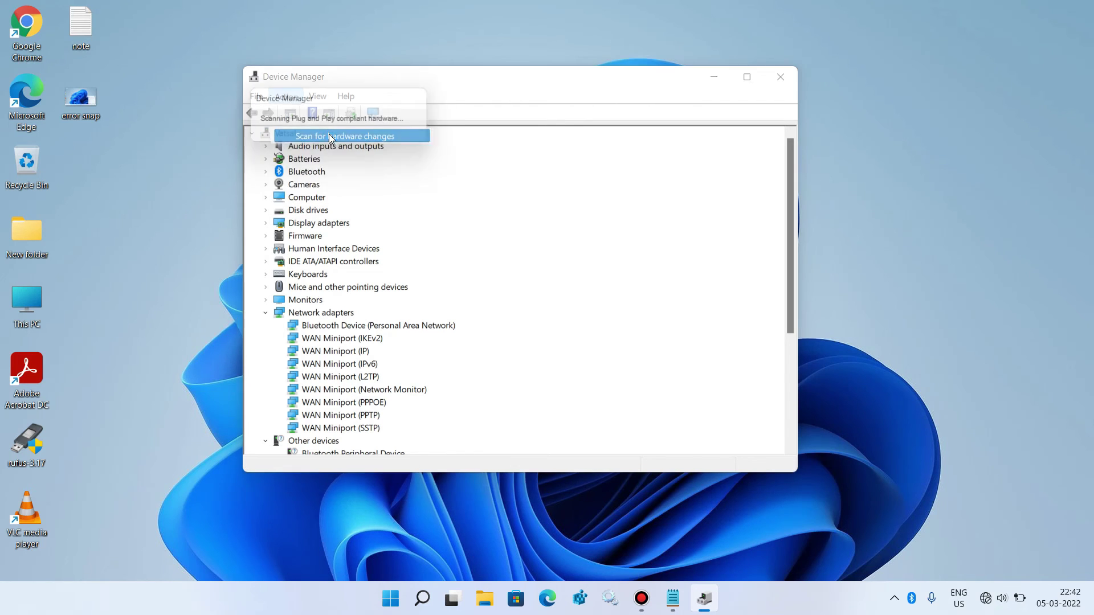
pyautogui.click(329, 136)
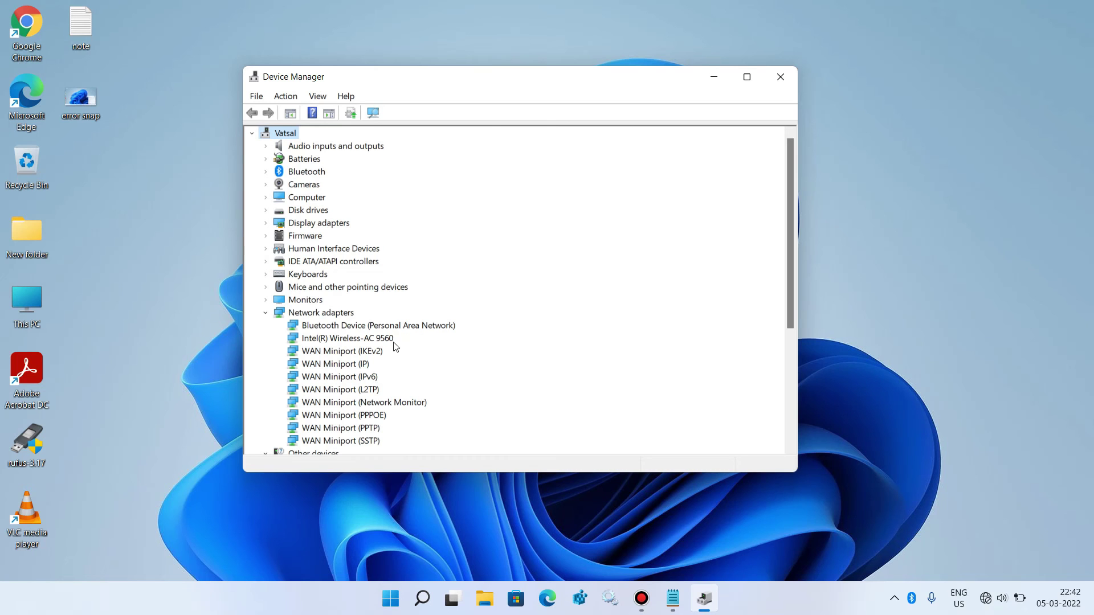
pyautogui.click(780, 78)
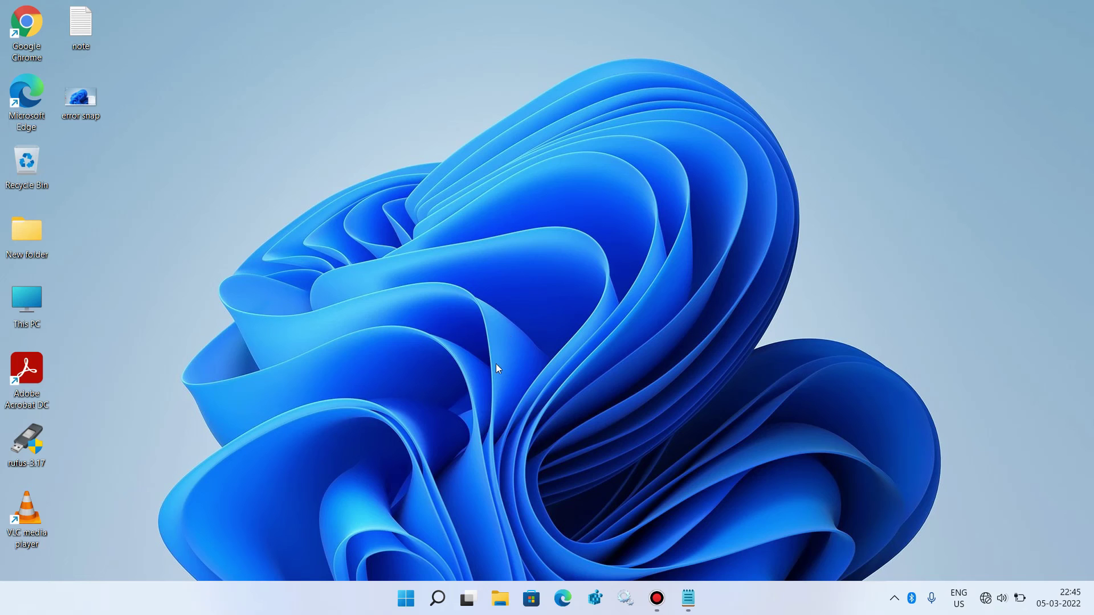
# Open the Other troubleshooters list in the Troubleshoot section of Windows Settings
pyautogui.rightClick(407, 598)
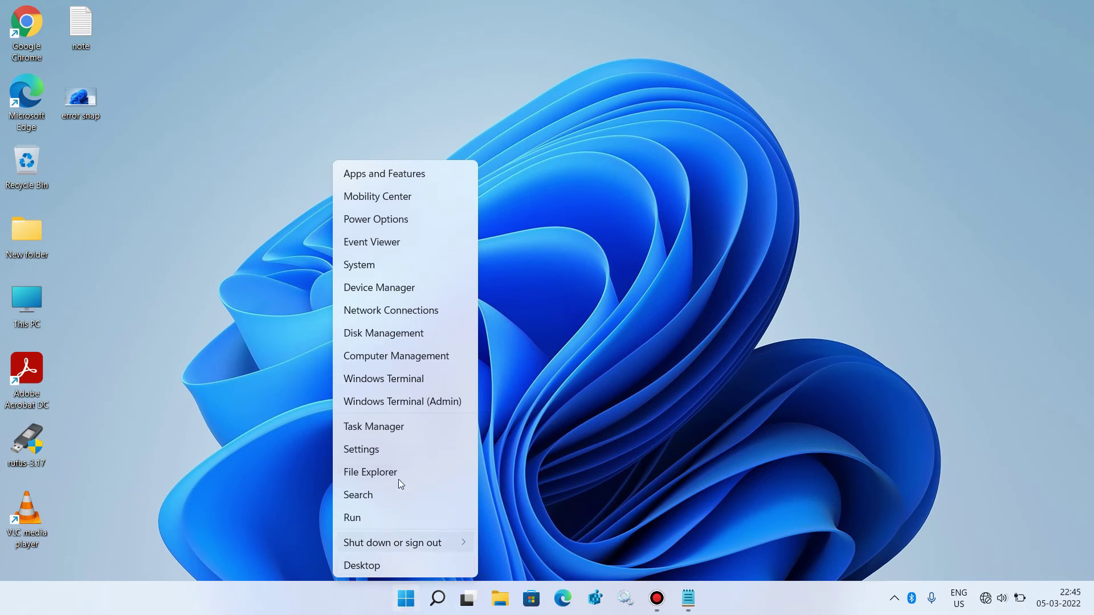
pyautogui.click(385, 449)
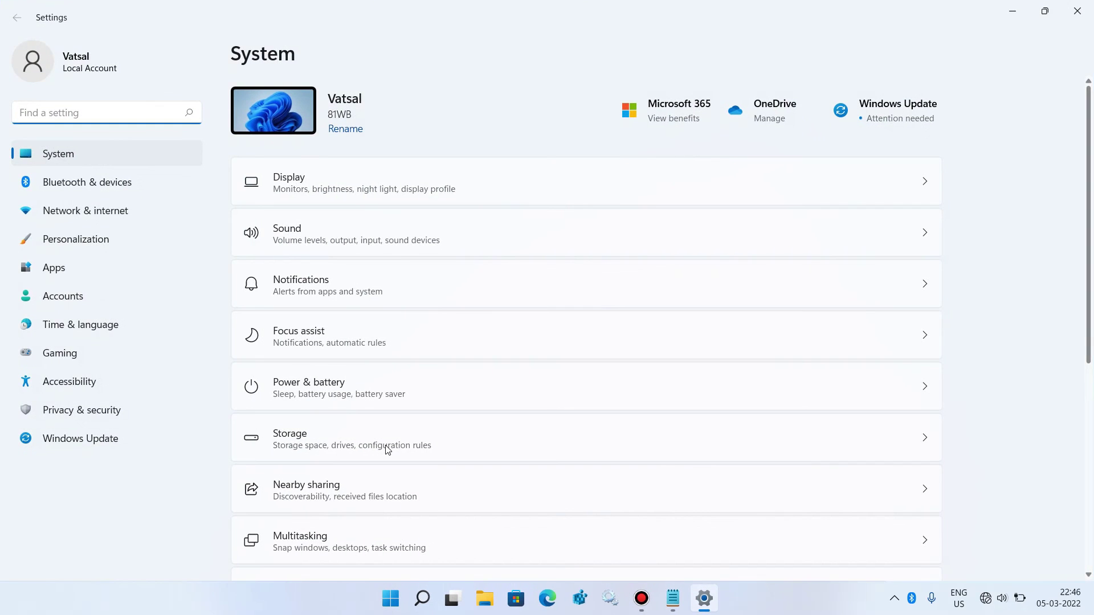
pyautogui.scroll(-5, 385, 449)
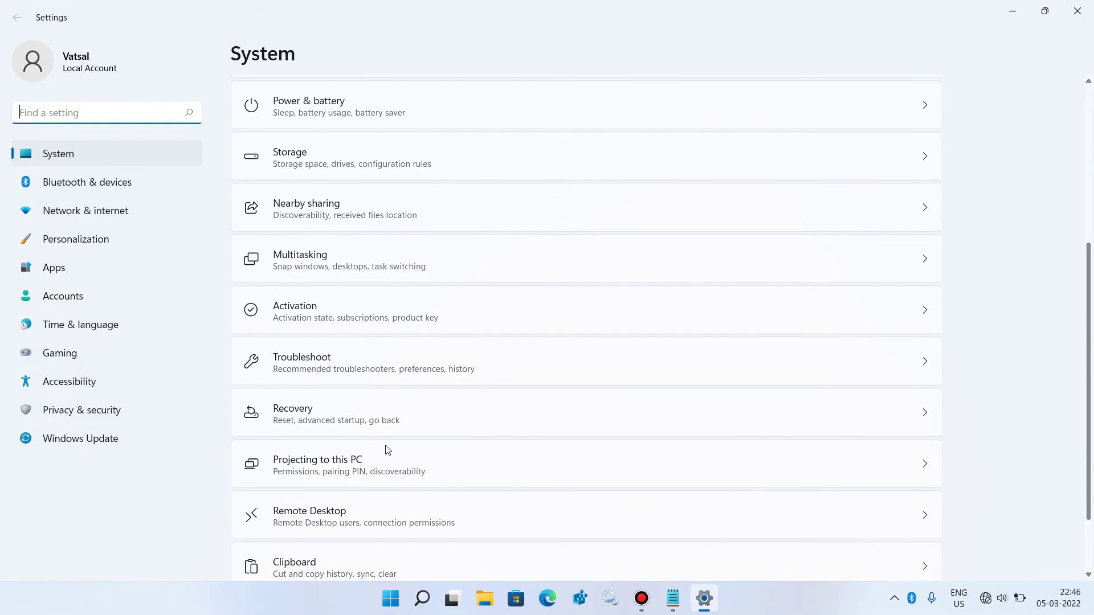
pyautogui.click(311, 370)
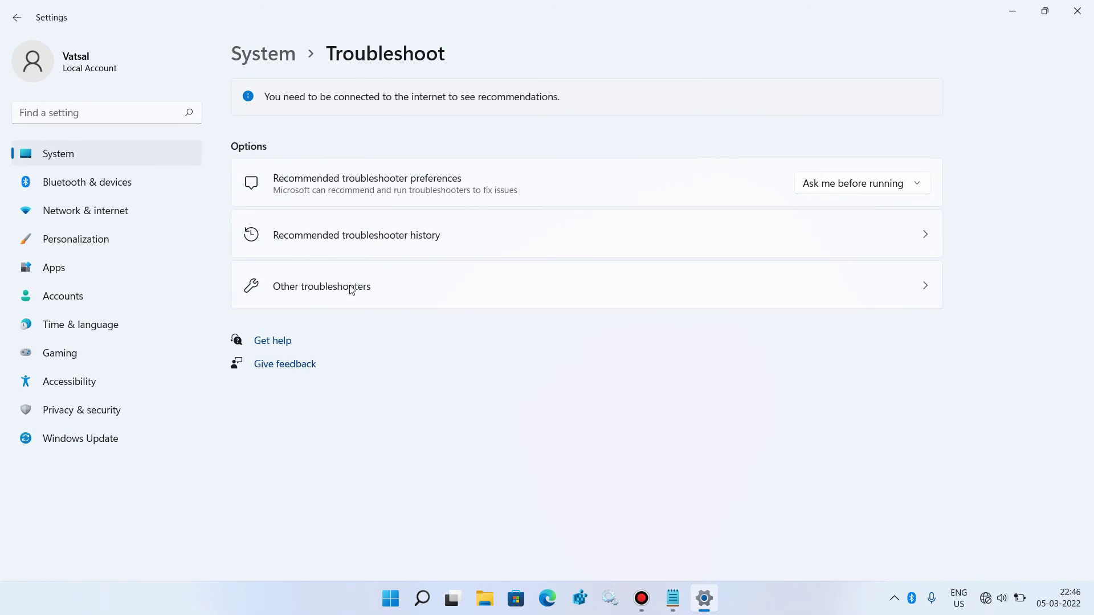
pyautogui.click(370, 279)
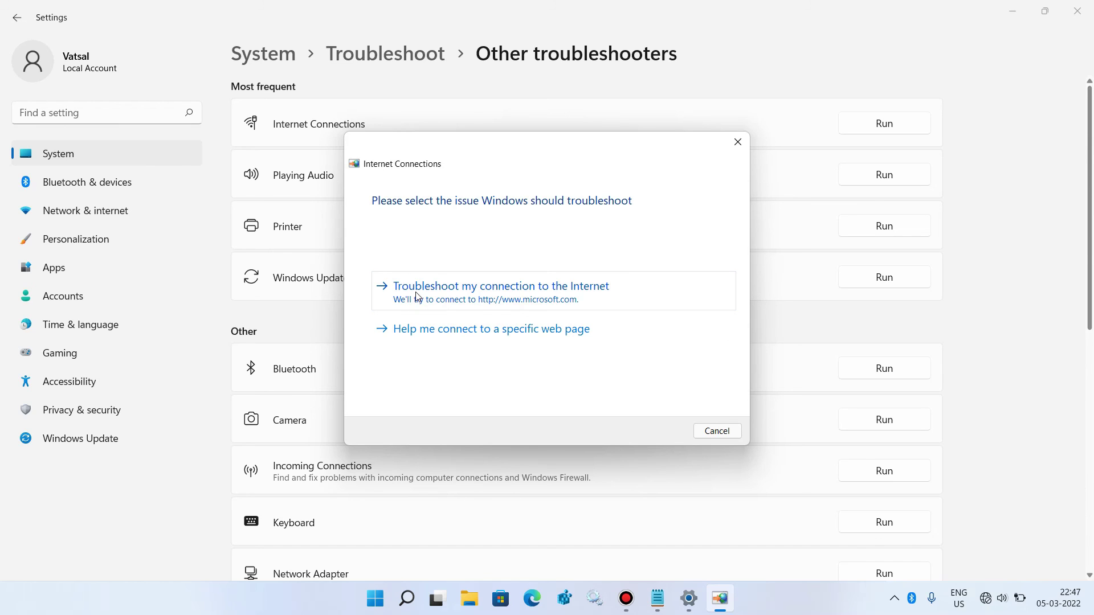
# Troubleshoot the connection to the Internet with the Internet Connections troubleshooter, cancel its wireless network suggestion, and close Settings
pyautogui.click(442, 299)
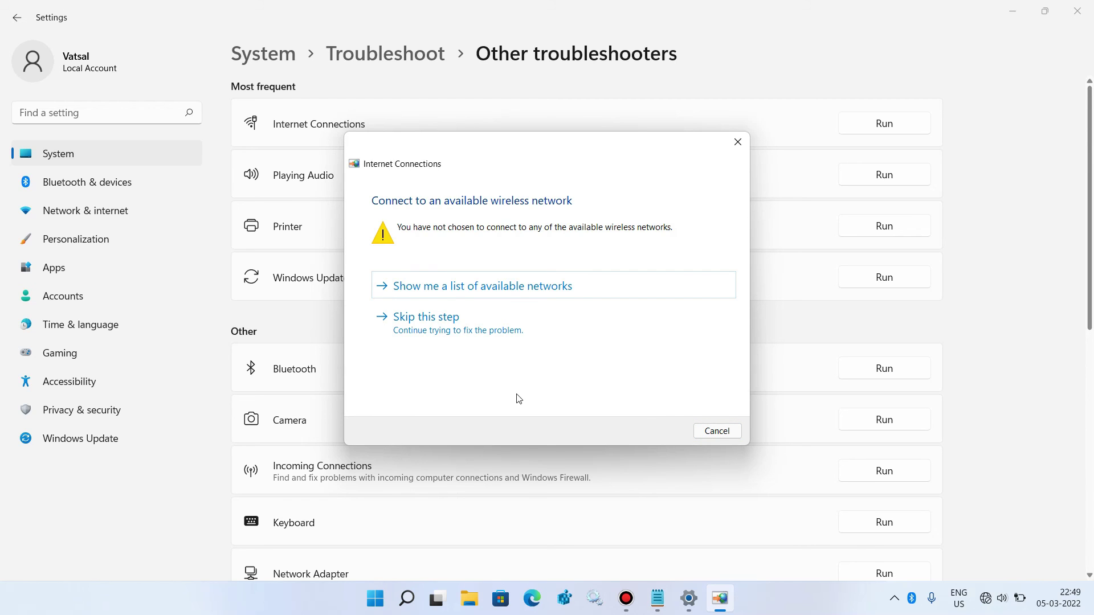
pyautogui.click(716, 433)
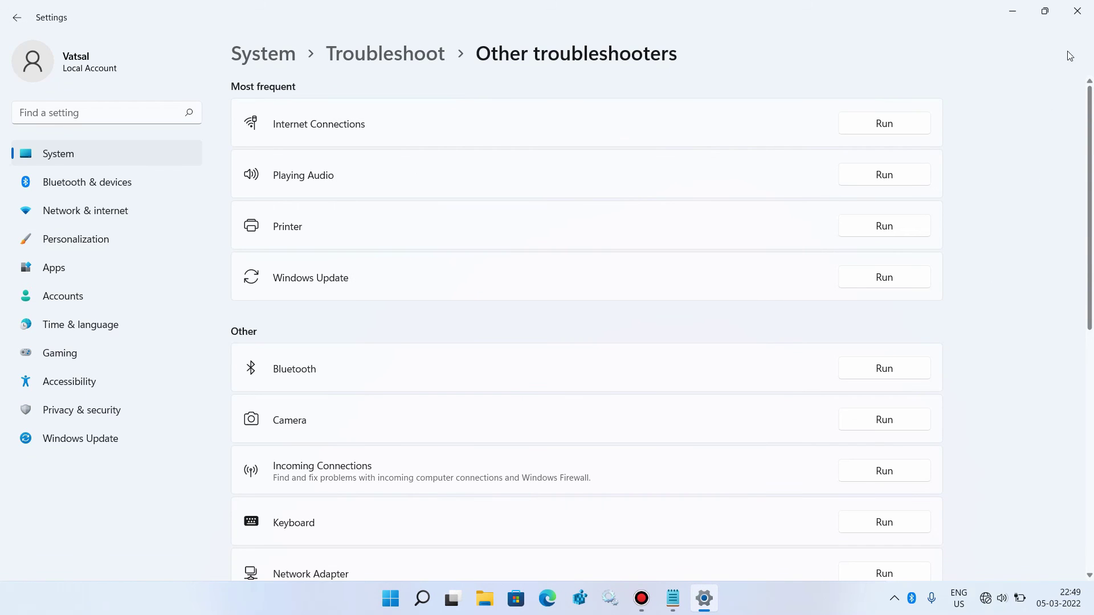
pyautogui.click(1078, 13)
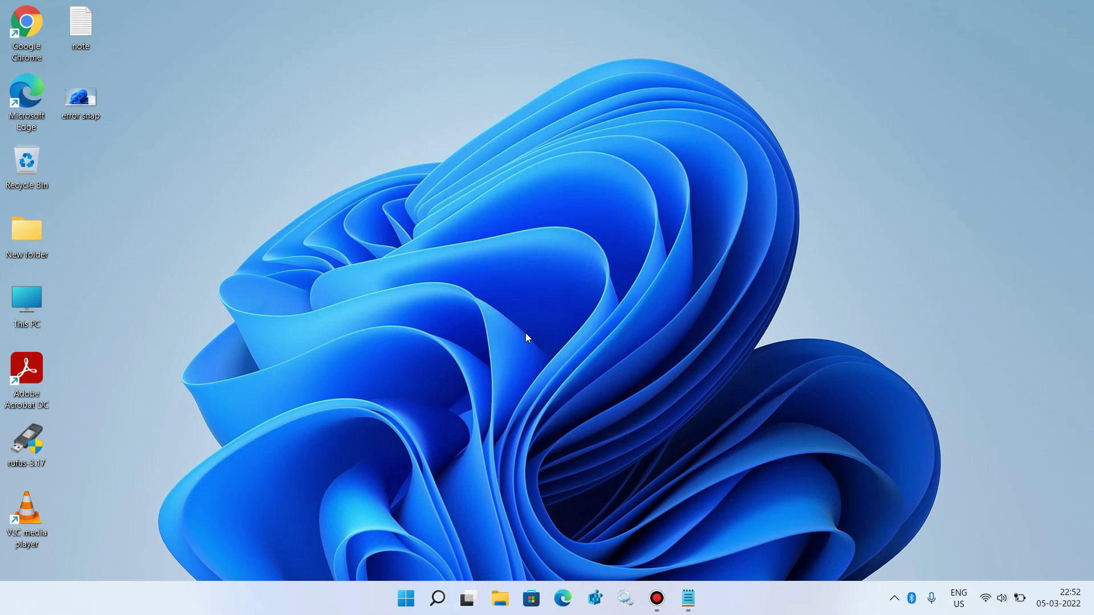
# Open the Network and Sharing Center in Control Panel
pyautogui.click(435, 590)
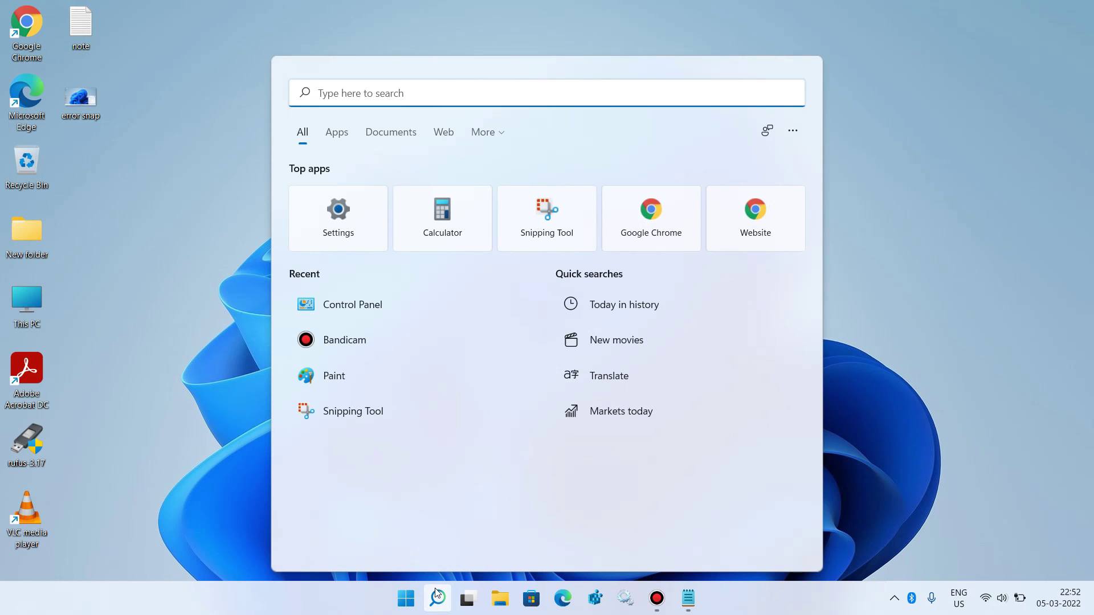
pyautogui.write('control')
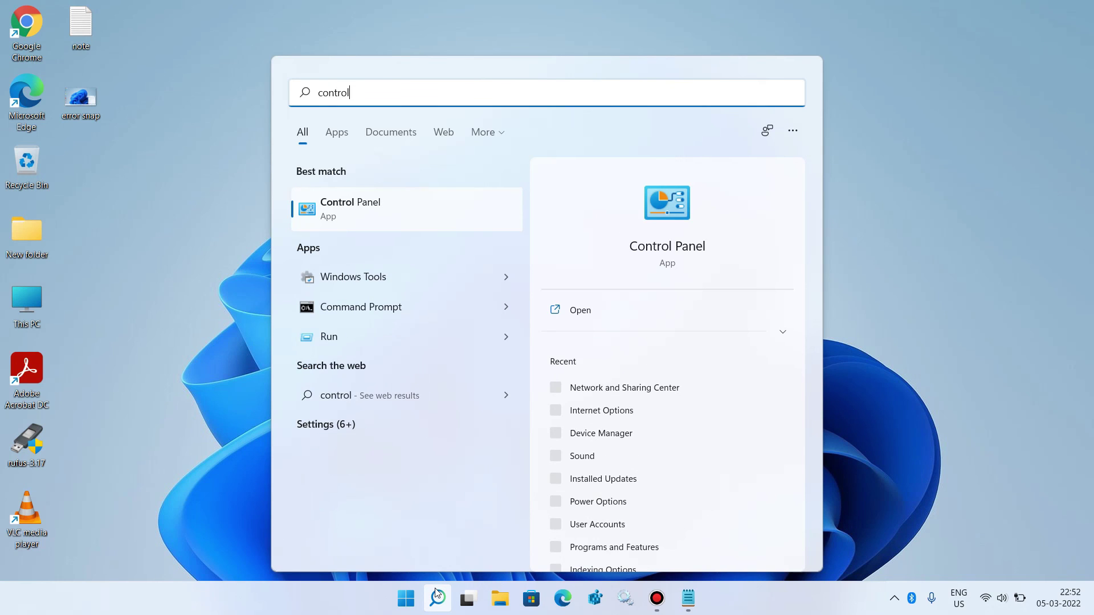
pyautogui.click(419, 212)
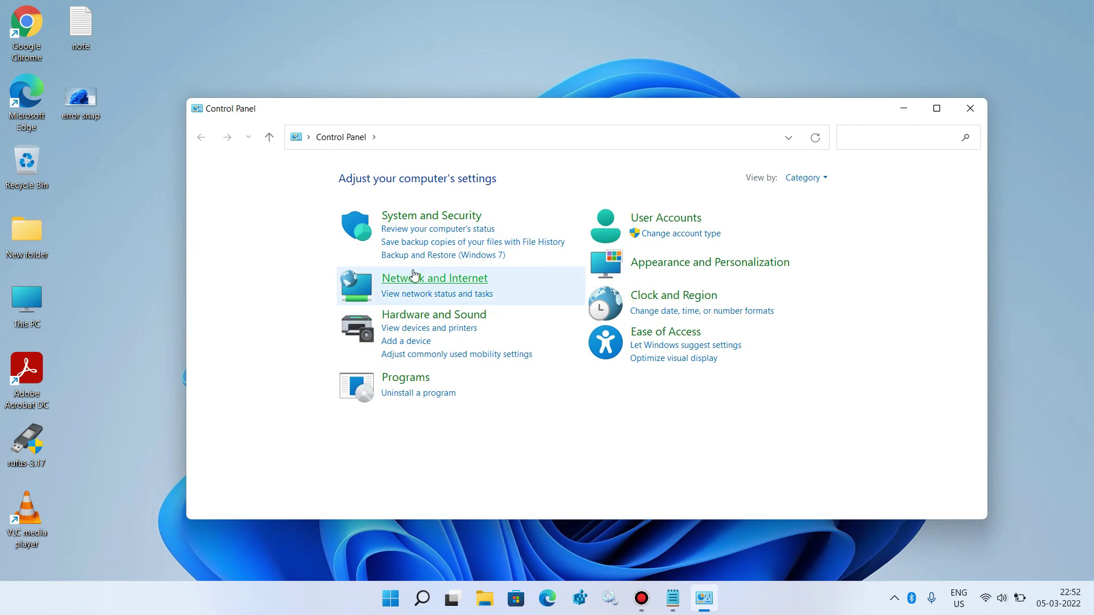
pyautogui.click(424, 279)
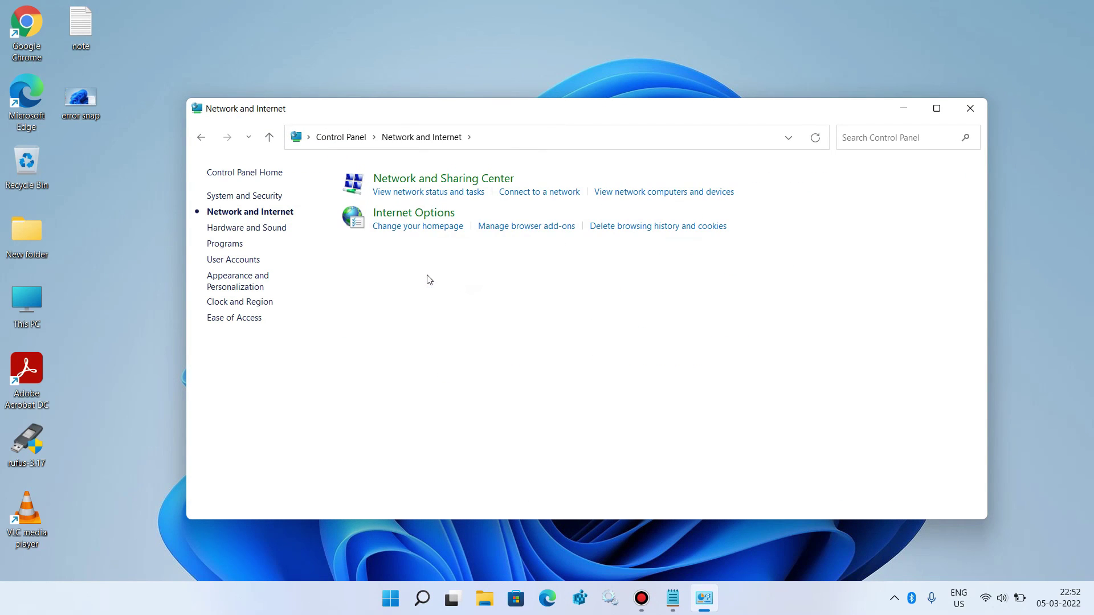
pyautogui.click(450, 179)
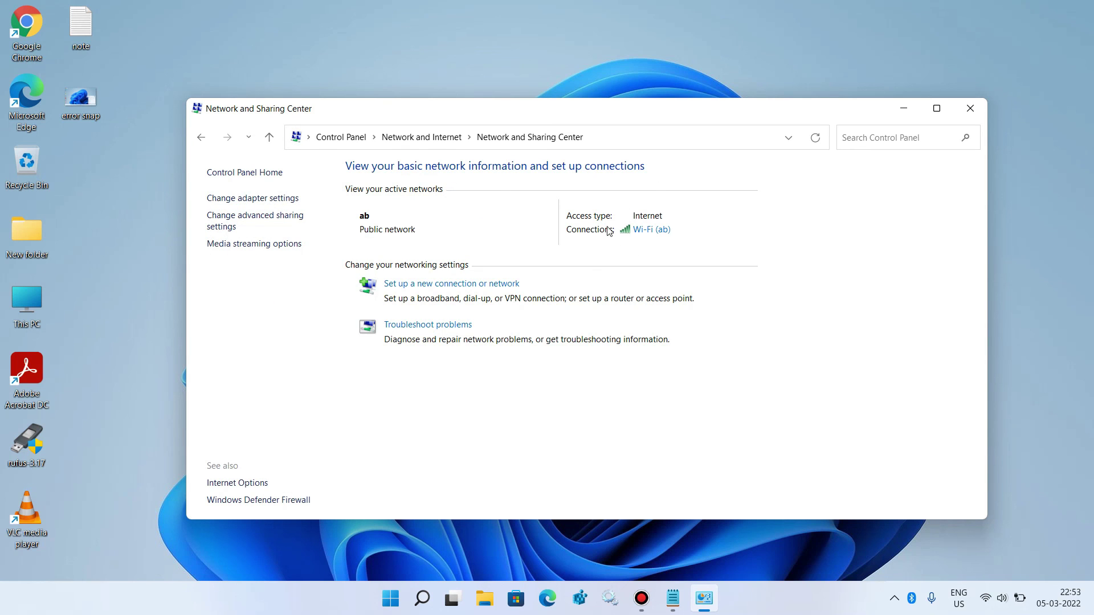
# Open the Internet Protocol Version 4 (TCP/IPv4) properties of the active Wi-Fi connection
pyautogui.click(651, 231)
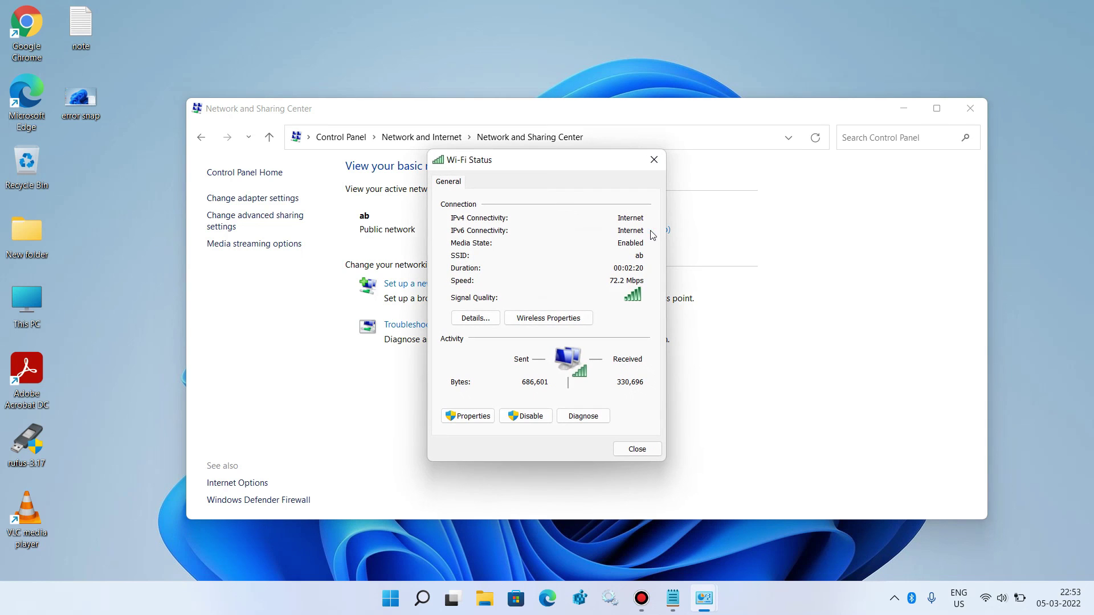
pyautogui.click(482, 418)
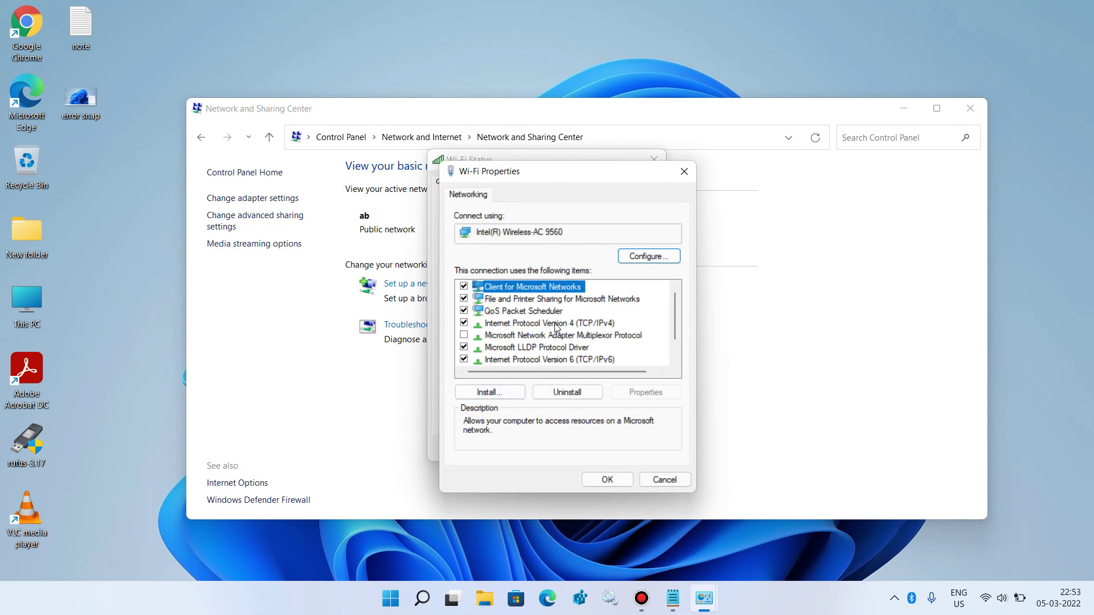
pyautogui.click(511, 324)
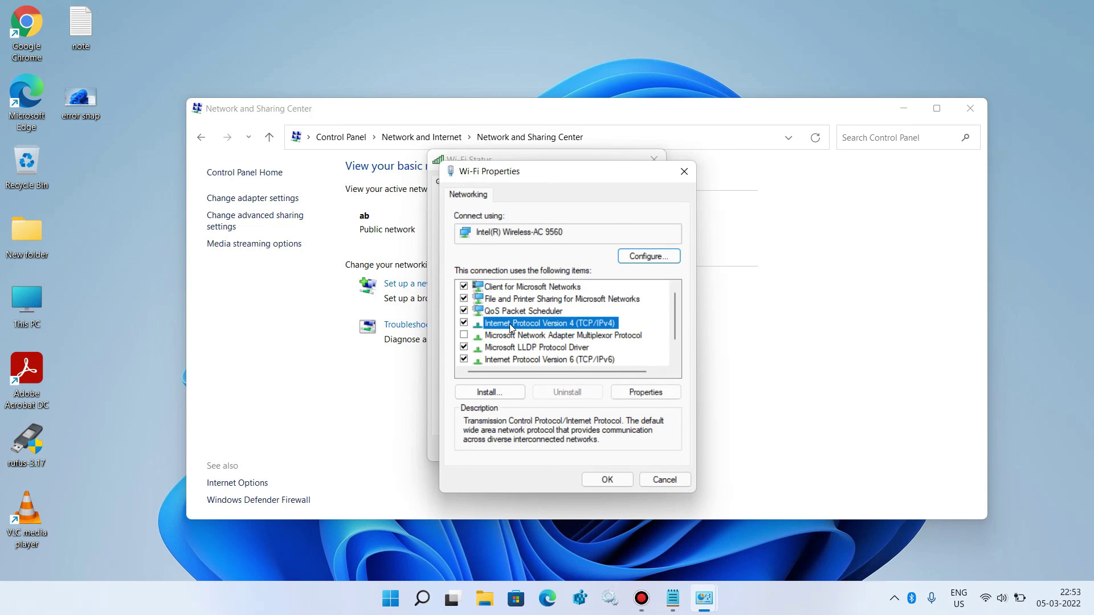
pyautogui.click(644, 392)
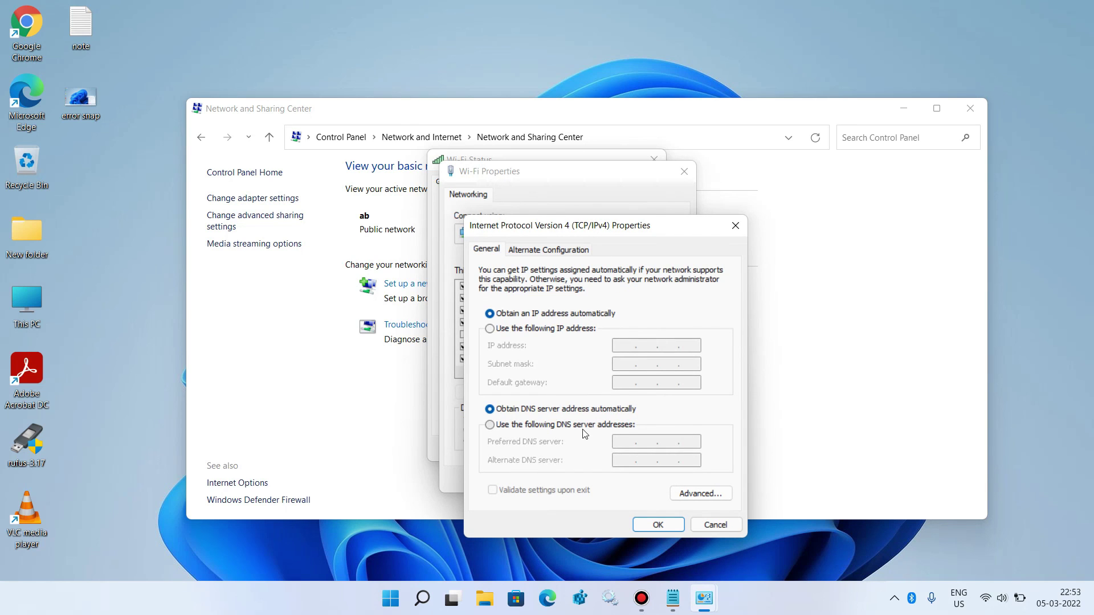
# Set the preferred DNS server to 8.8.8.8 and the alternate to 8.8.4.4, and close all the network windows
pyautogui.click(490, 425)
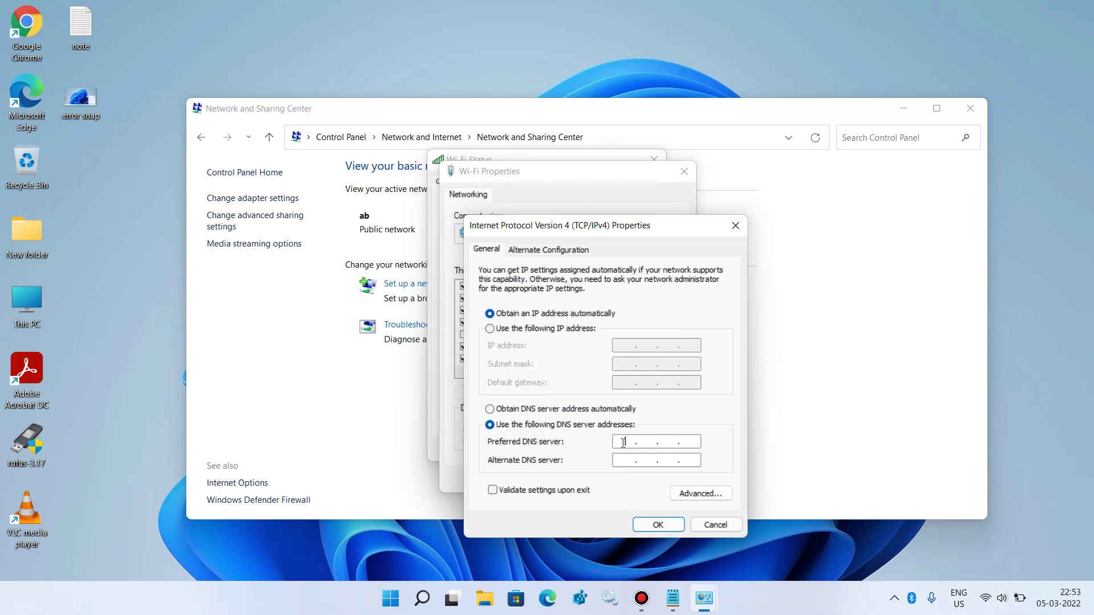
pyautogui.write('8.8.8.8')
pyautogui.click(623, 462)
pyautogui.write('8.8.4.4')
pyautogui.click(647, 524)
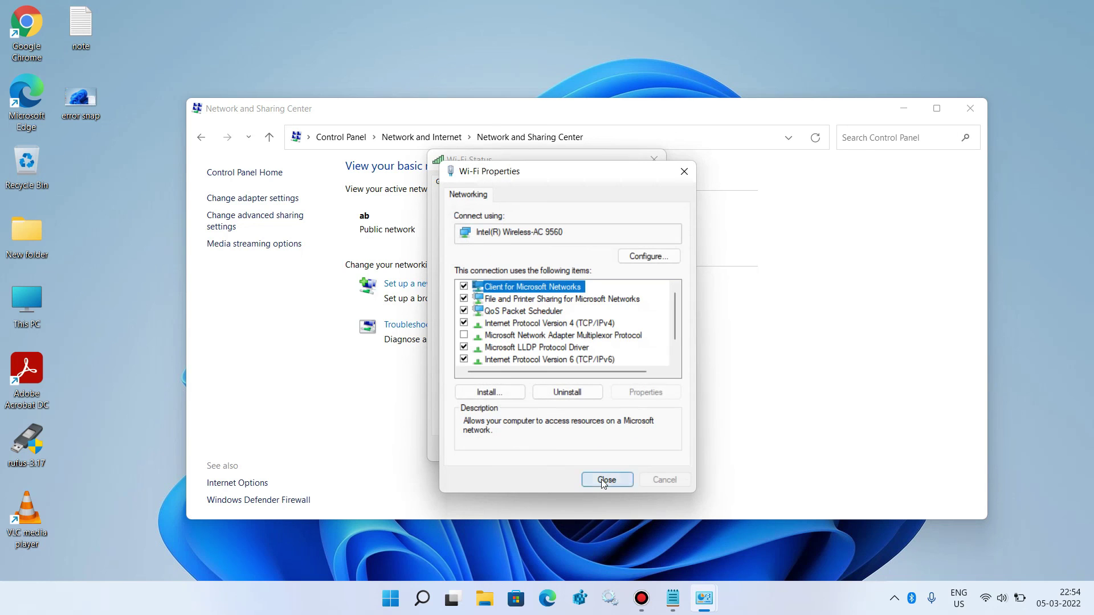
pyautogui.click(604, 480)
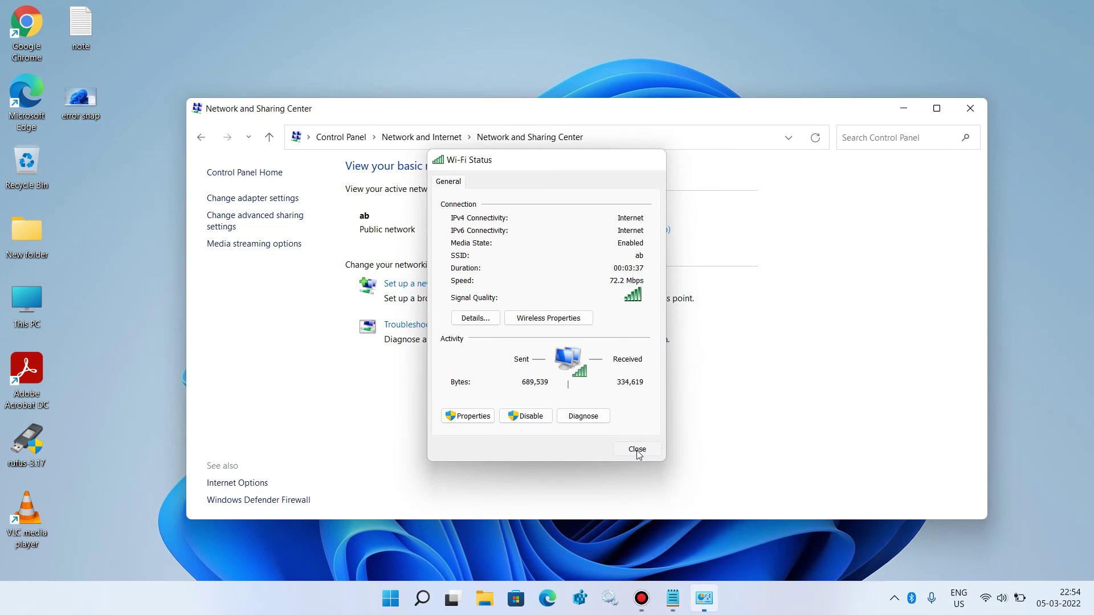
pyautogui.click(637, 450)
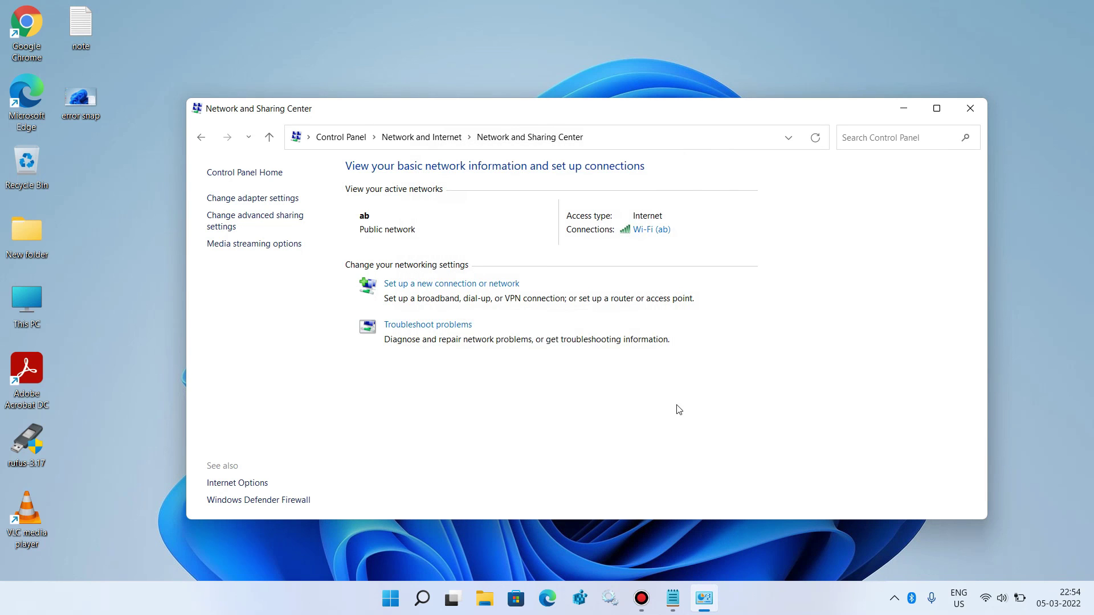
pyautogui.click(973, 106)
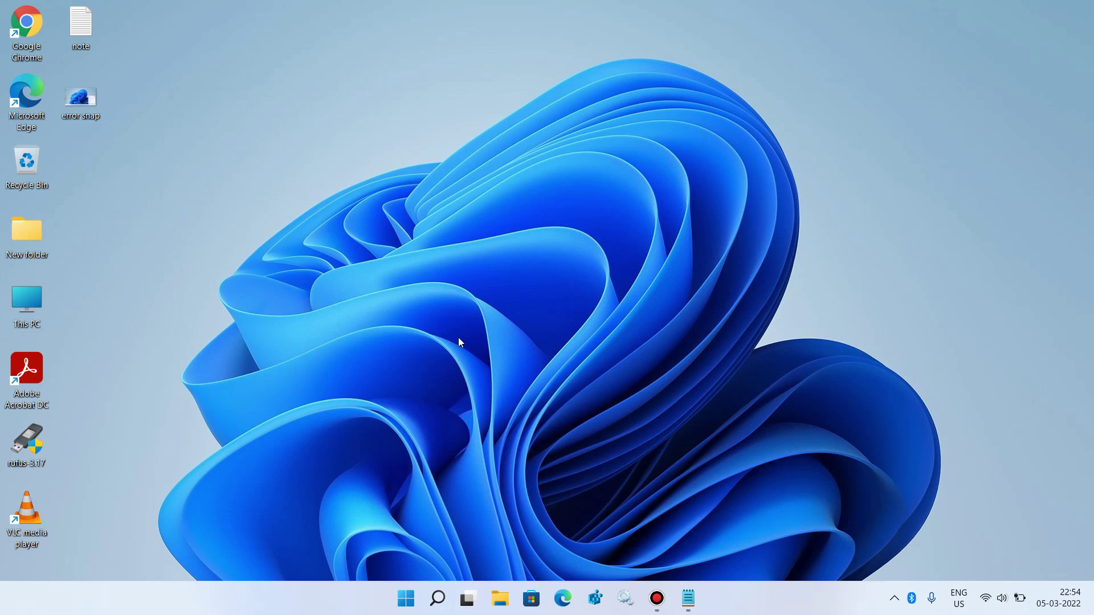